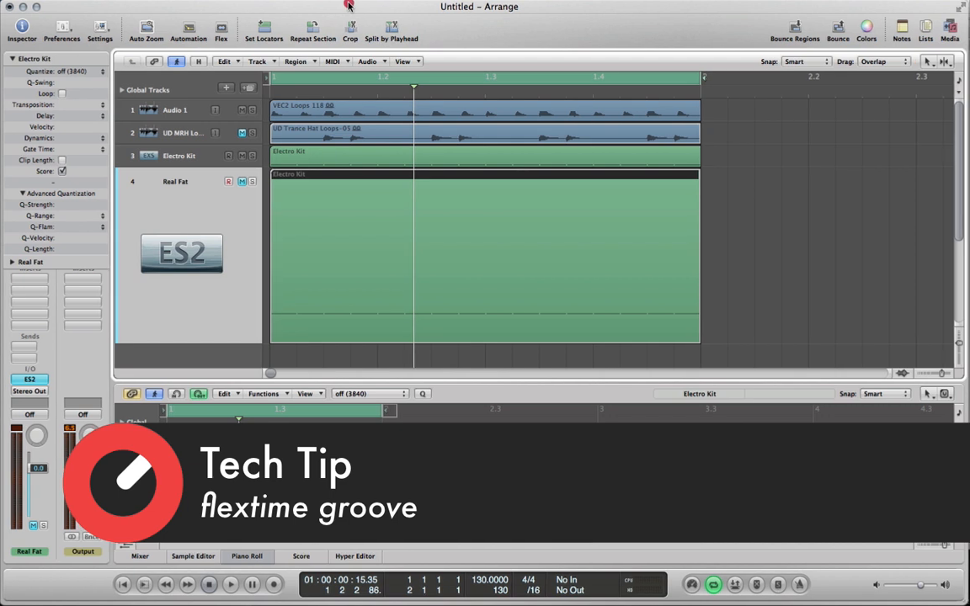
- Look through the two audio loop tracks and the Electro Kit and Real Fat instrument tracks in turn
click(222, 32)
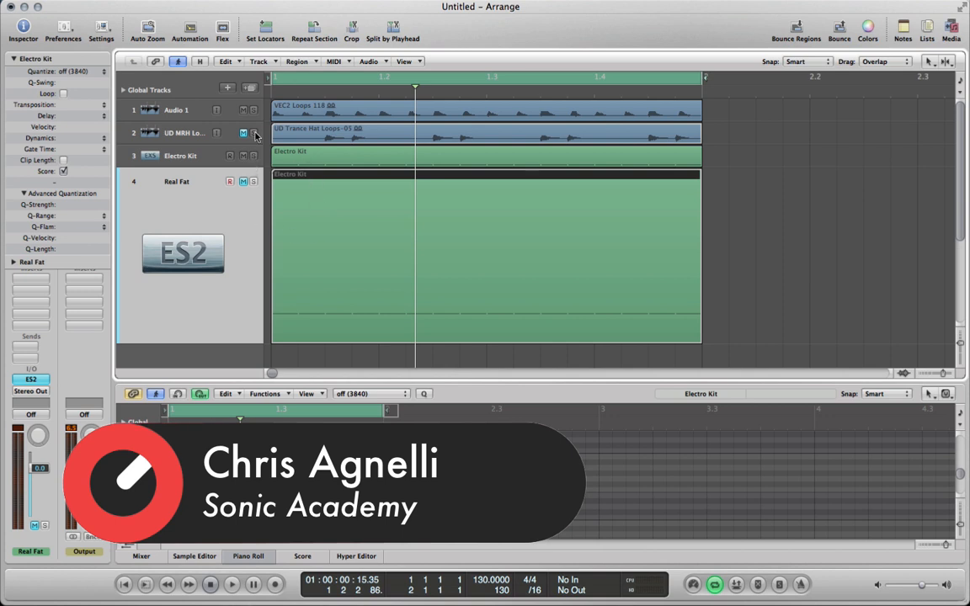
click(191, 106)
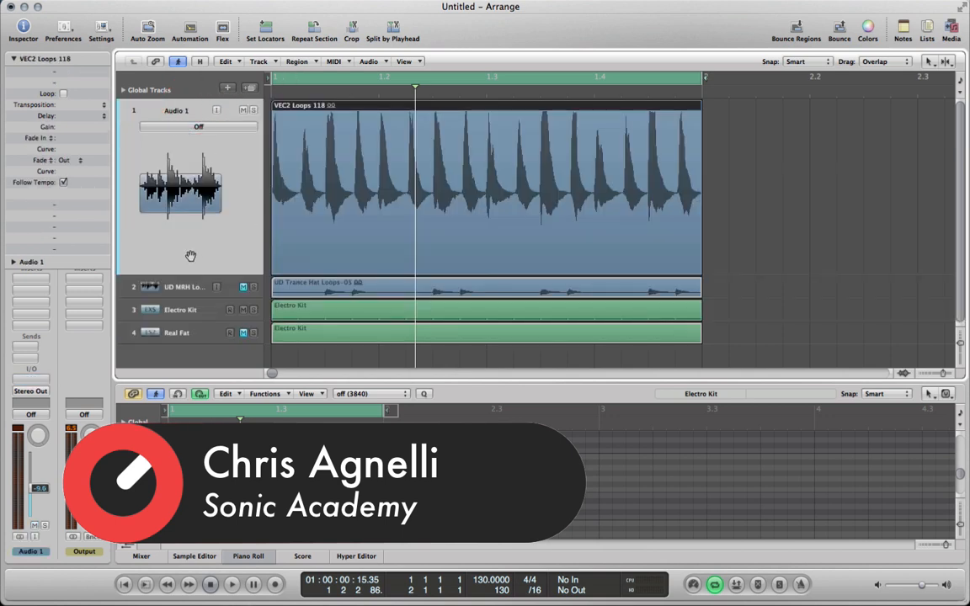
click(185, 282)
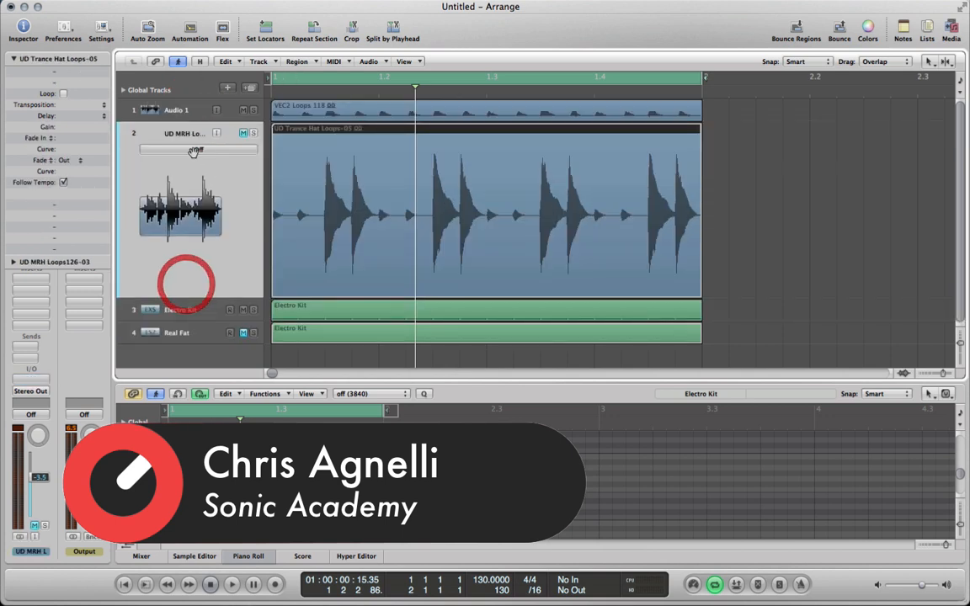
click(195, 309)
click(196, 336)
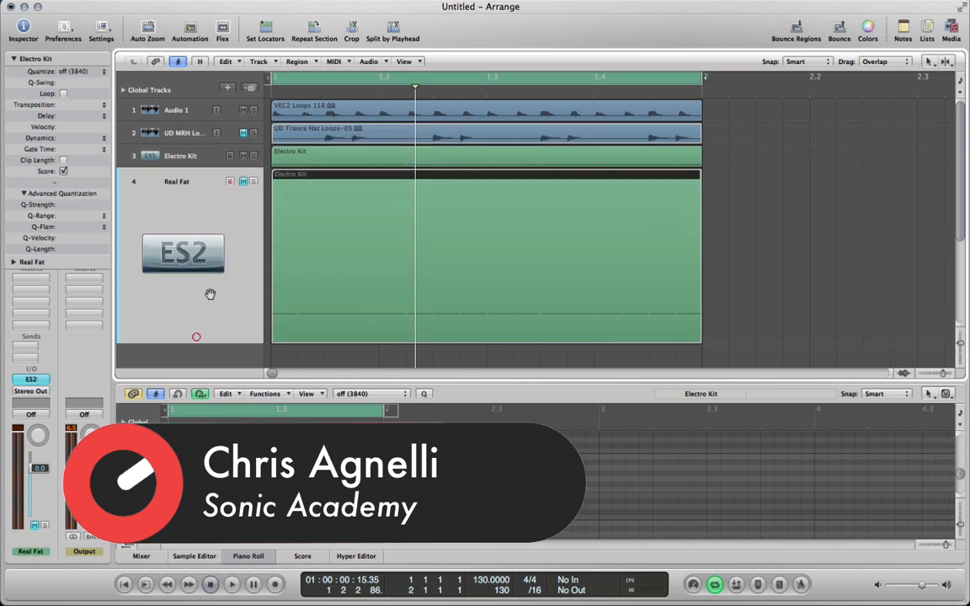
- Play all four tracks together unmuted, with the Electro Kit track selected
click(242, 152)
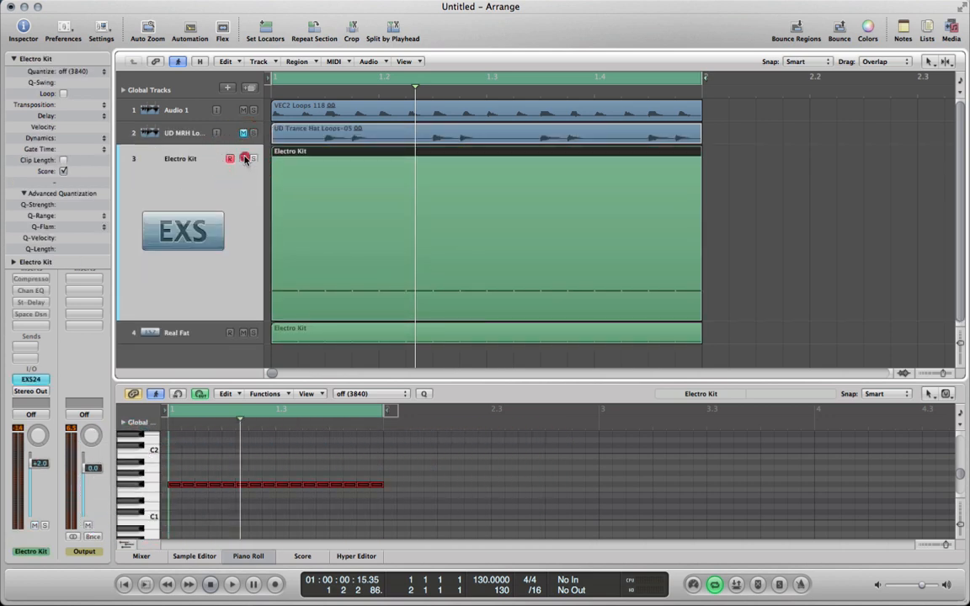
click(243, 158)
click(243, 159)
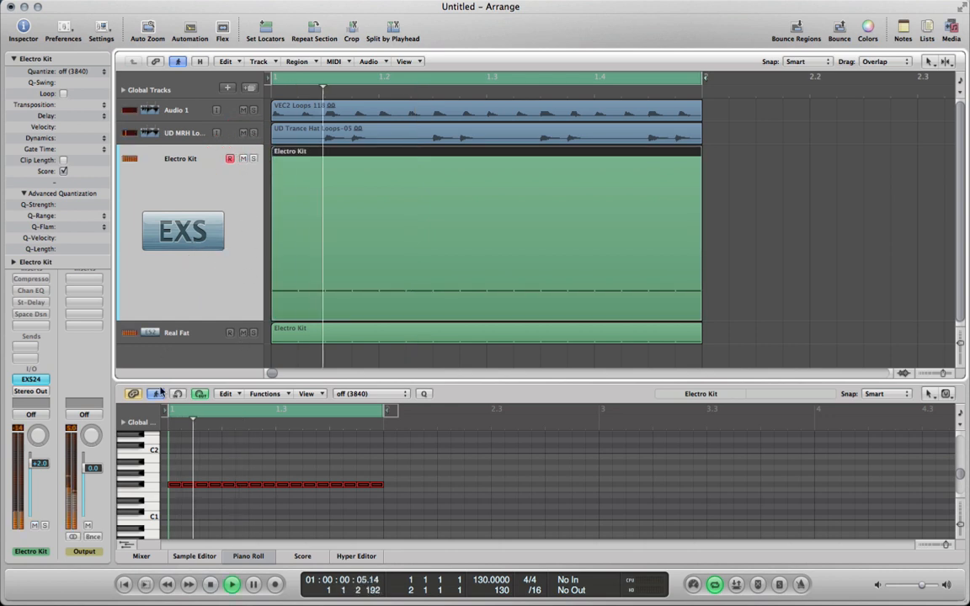
- Mute every track except Audio 1 and play the VEC2 Loops 118 loop on its own
drag(243, 132, 244, 110)
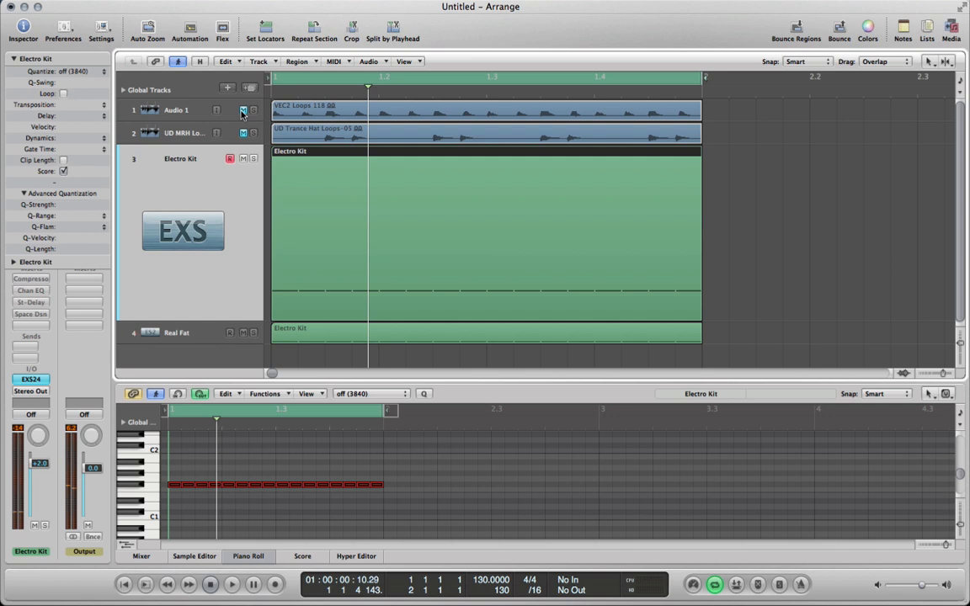
click(243, 333)
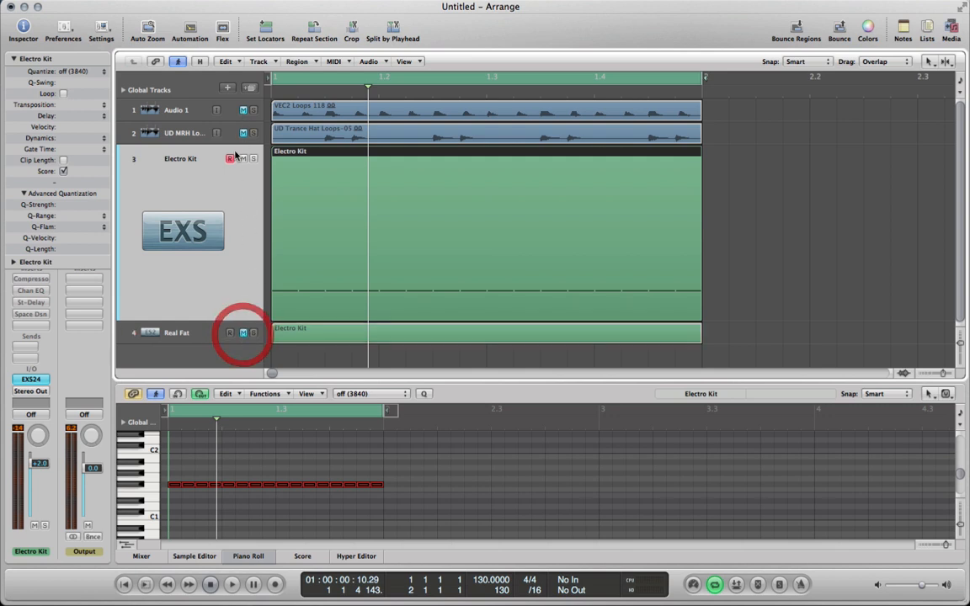
click(244, 159)
click(244, 110)
click(174, 105)
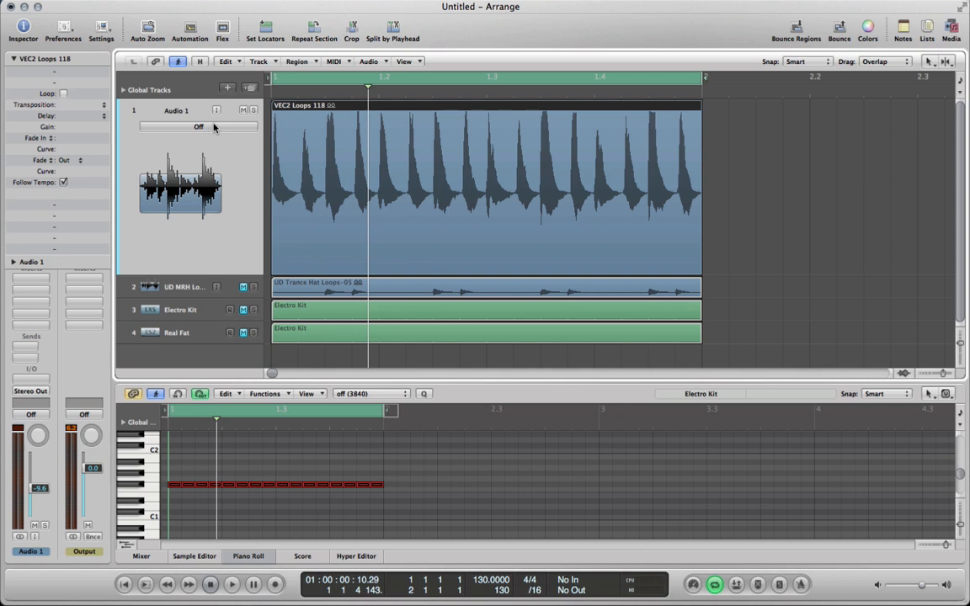
key(space)
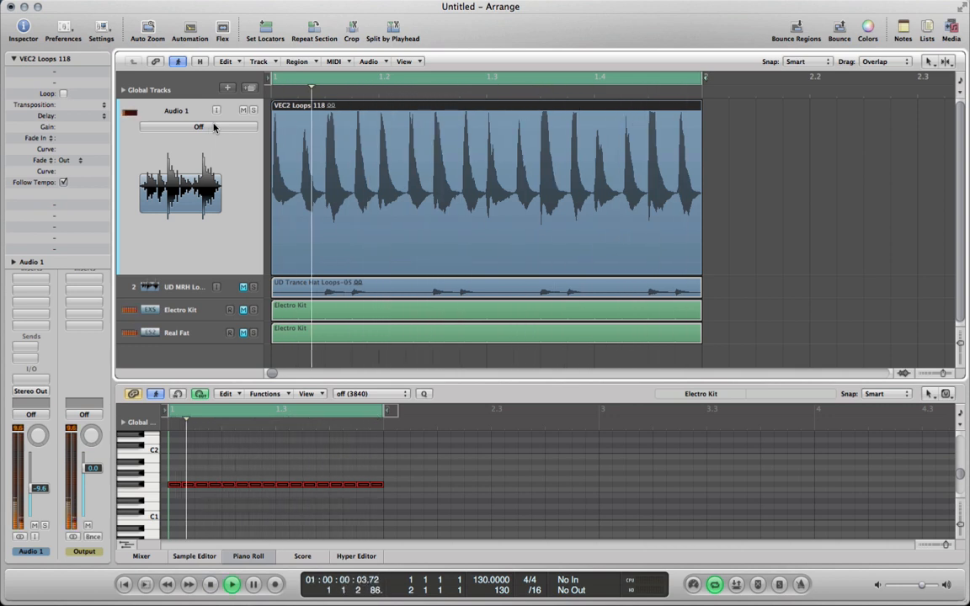
- Listen to the unmuted Electro Kit track together with the Audio 1 loop, and return to Audio 1
click(209, 311)
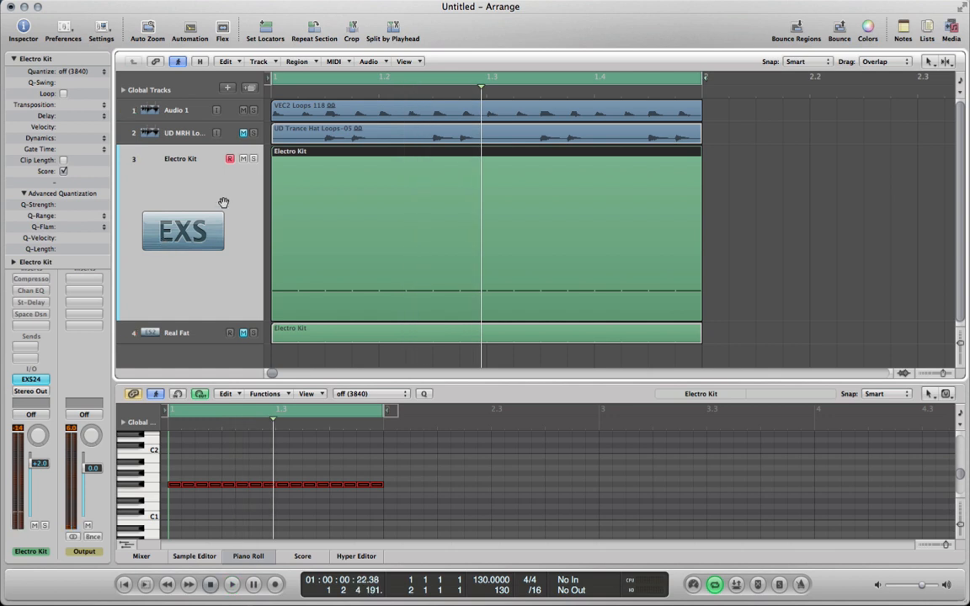
click(176, 112)
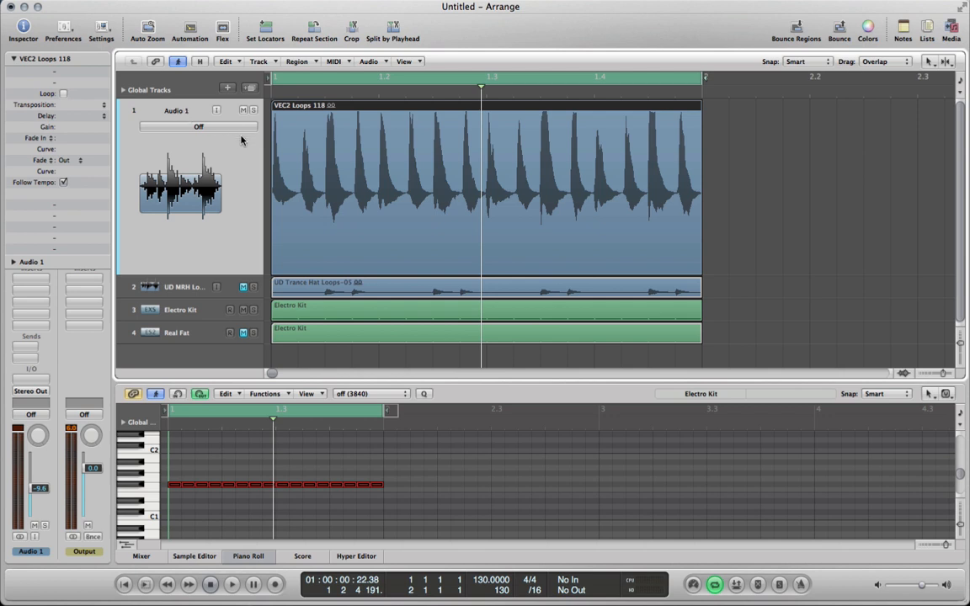
- With the Flex view shown, set the flex mode of the Audio 1 track to Rhythmic
click(223, 32)
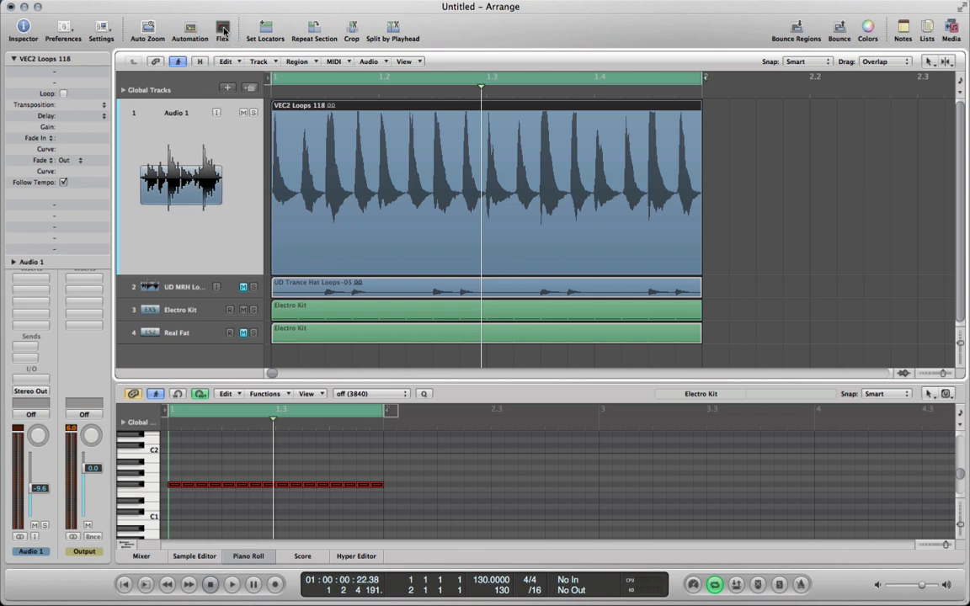
click(192, 125)
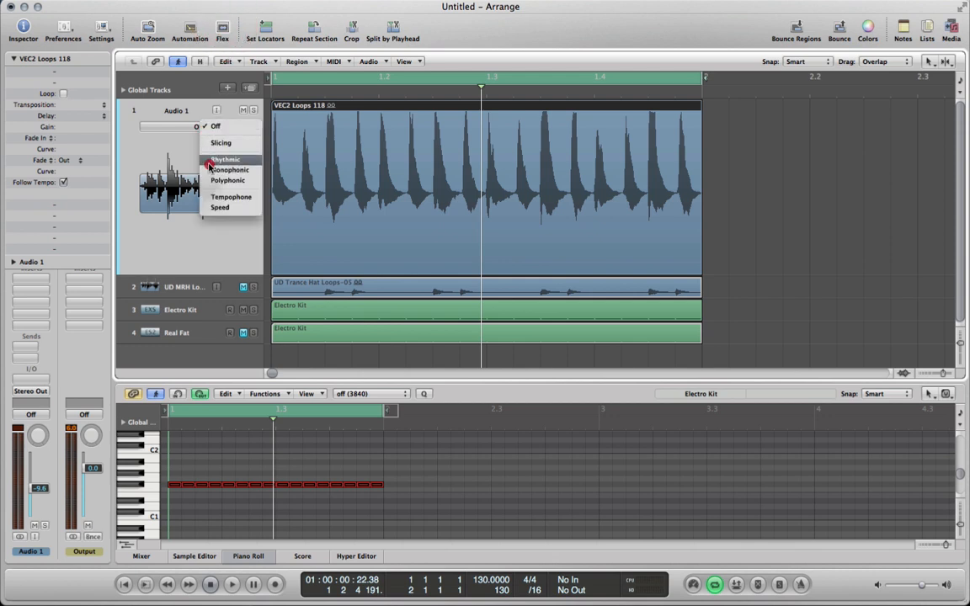
click(126, 152)
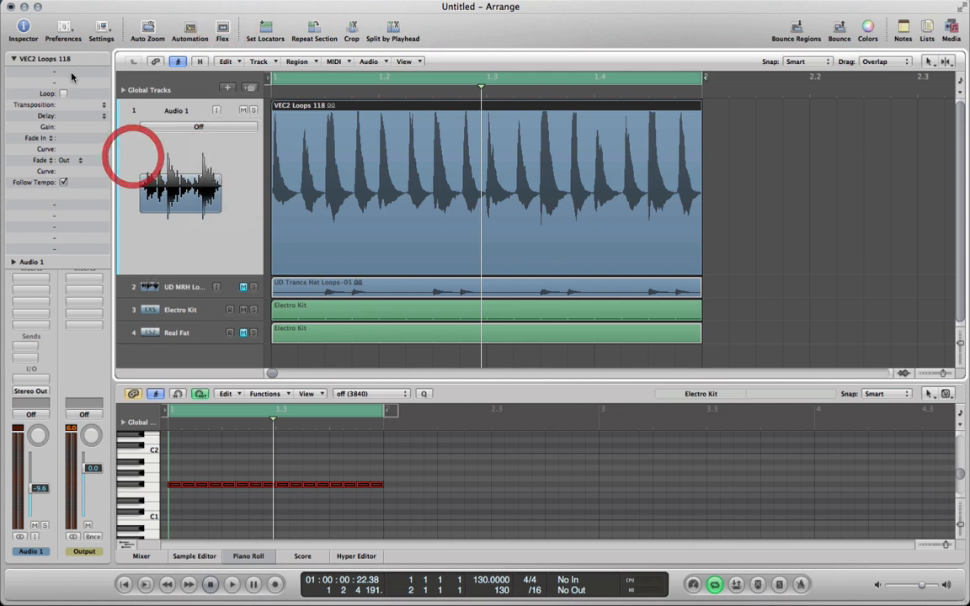
click(191, 312)
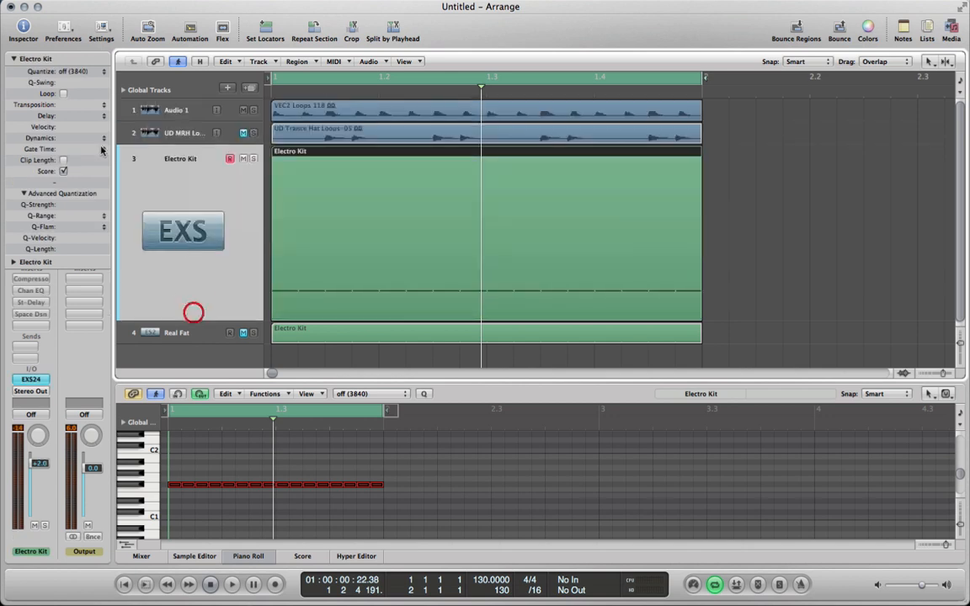
click(149, 103)
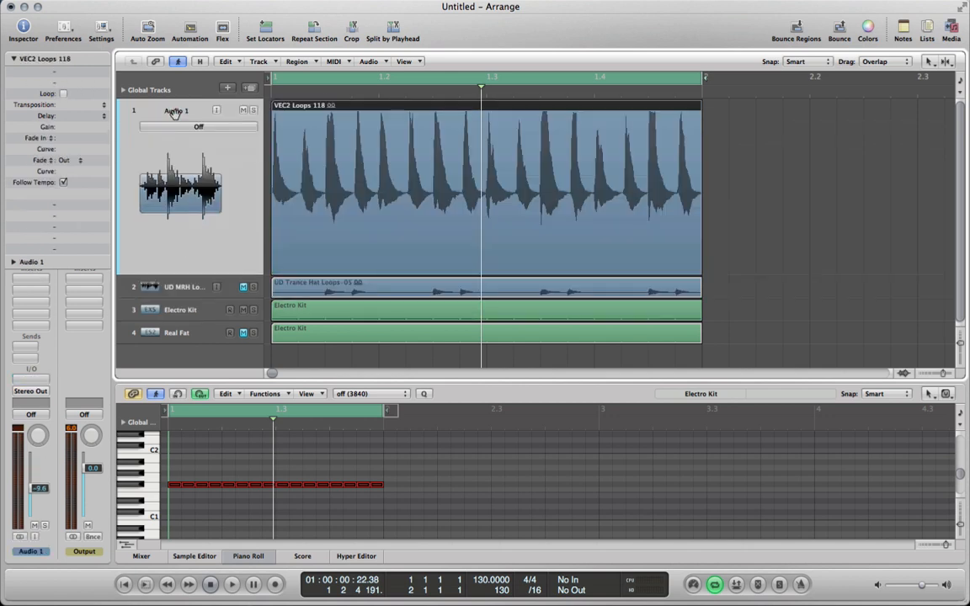
click(197, 127)
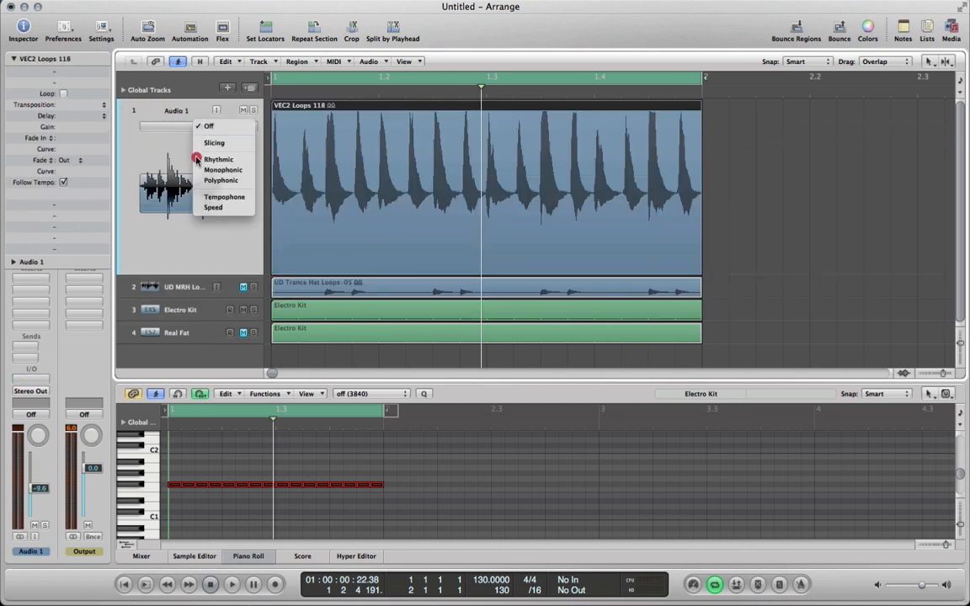
click(200, 158)
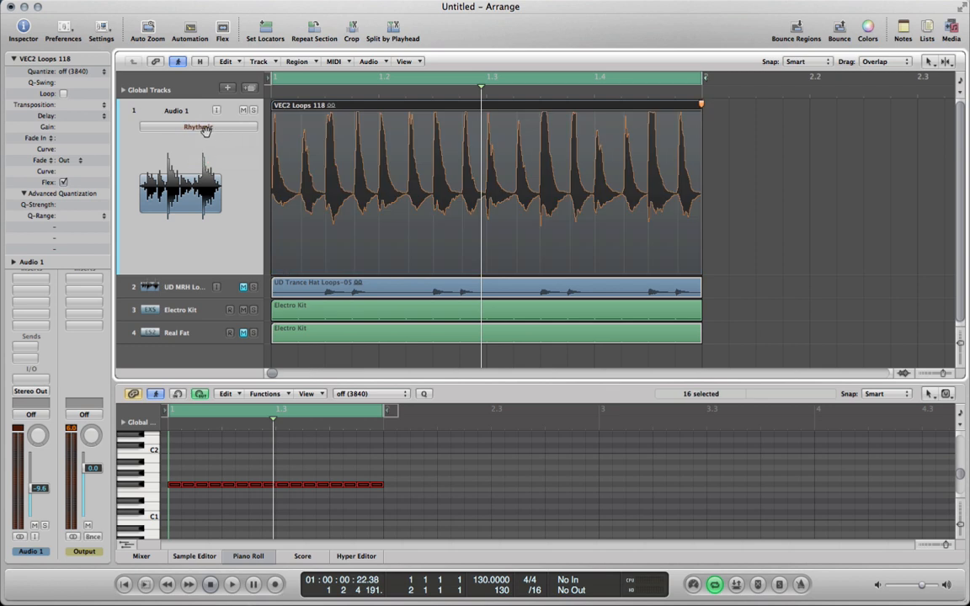
- Try the Polyphonic and Speed flex modes on Audio 1, and switch the track back to Rhythmic
click(205, 128)
click(192, 139)
click(194, 133)
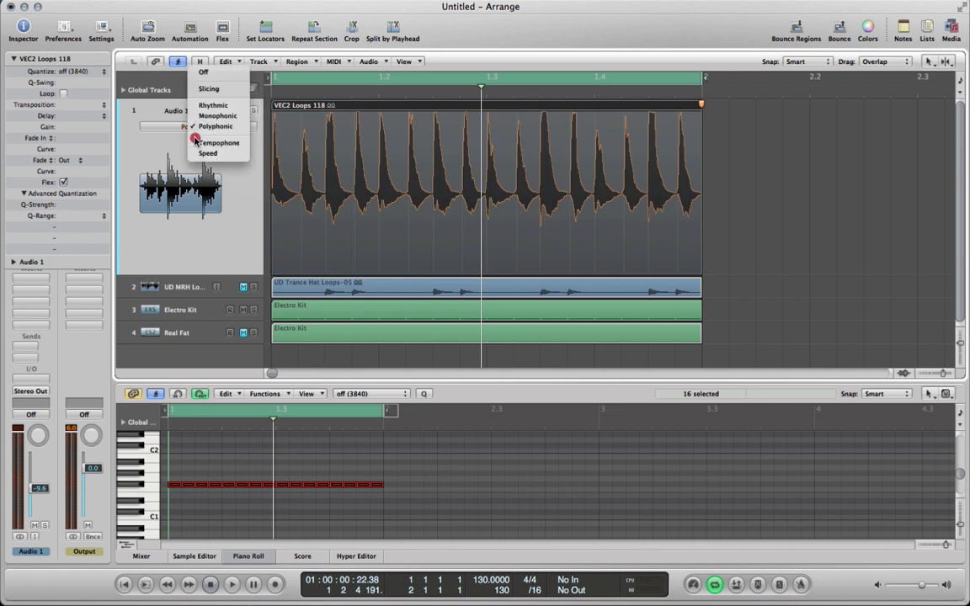
click(207, 153)
click(195, 126)
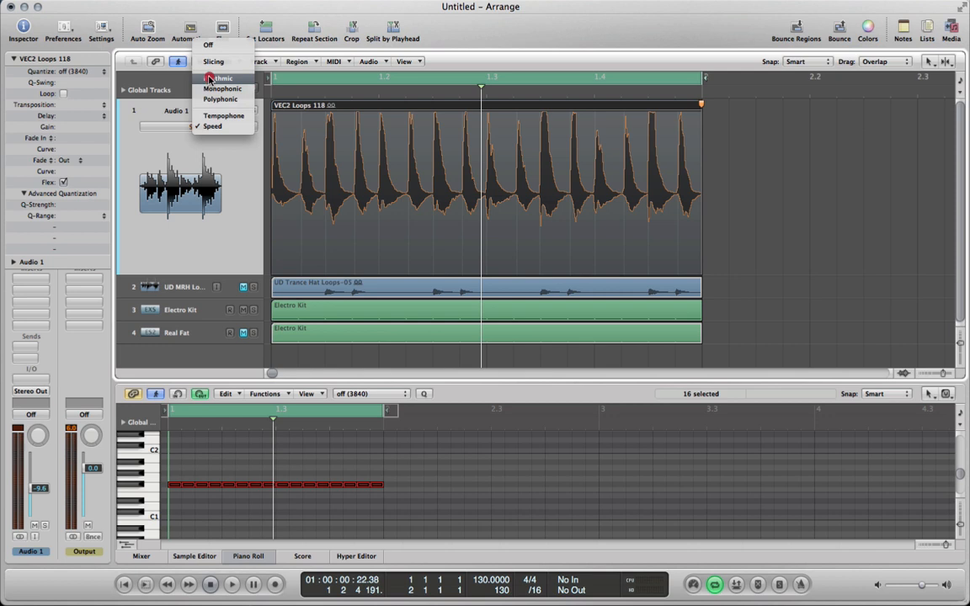
click(210, 79)
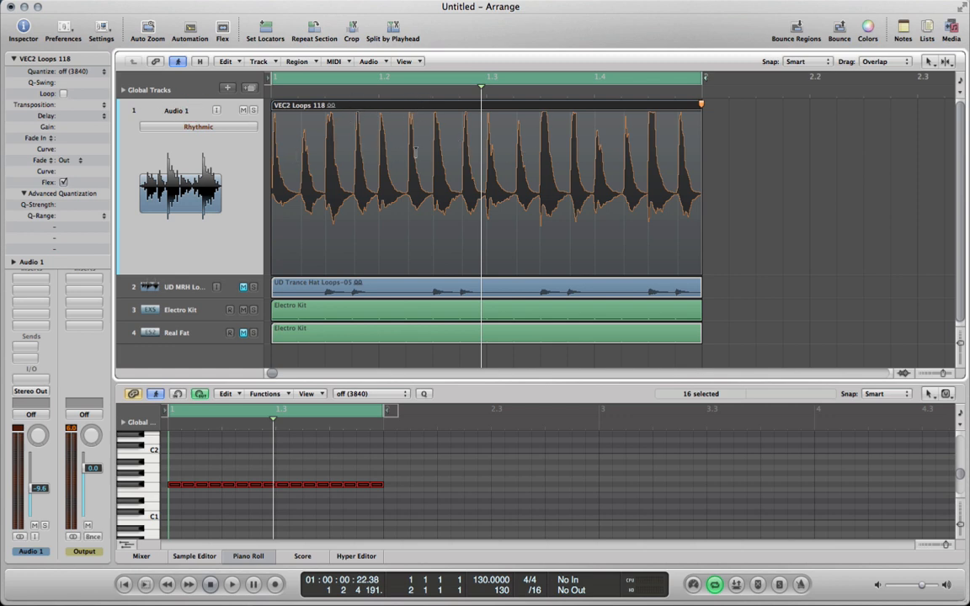
- Quantize the VEC2 Loops 118 region to 16F Swing and mute Electro Kit while listening to it
click(104, 74)
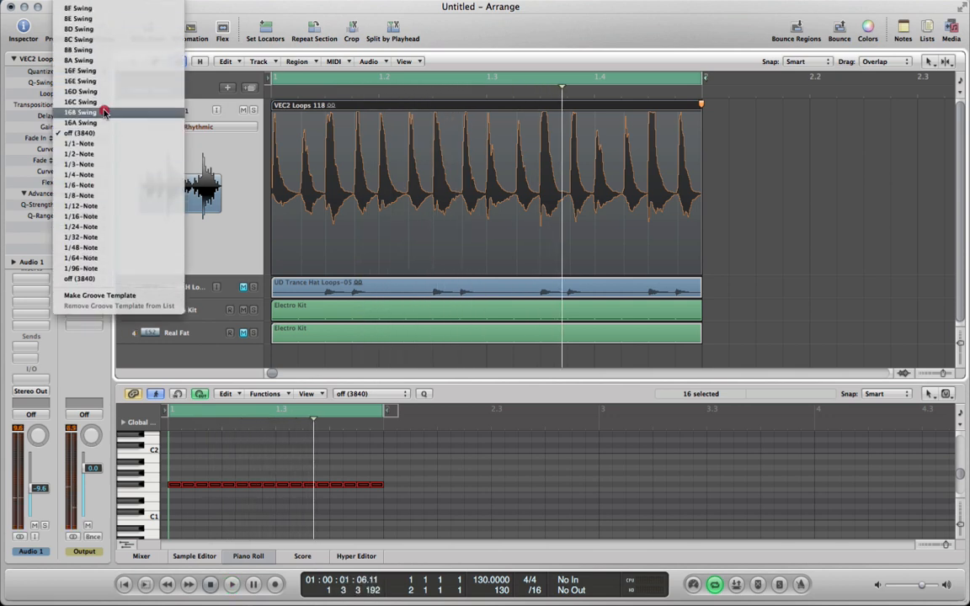
click(104, 72)
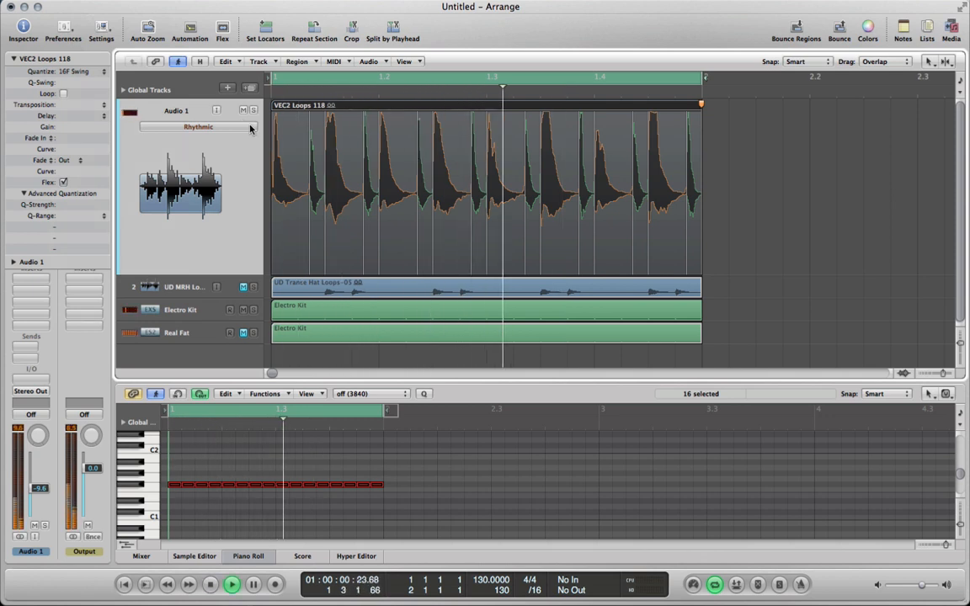
click(244, 311)
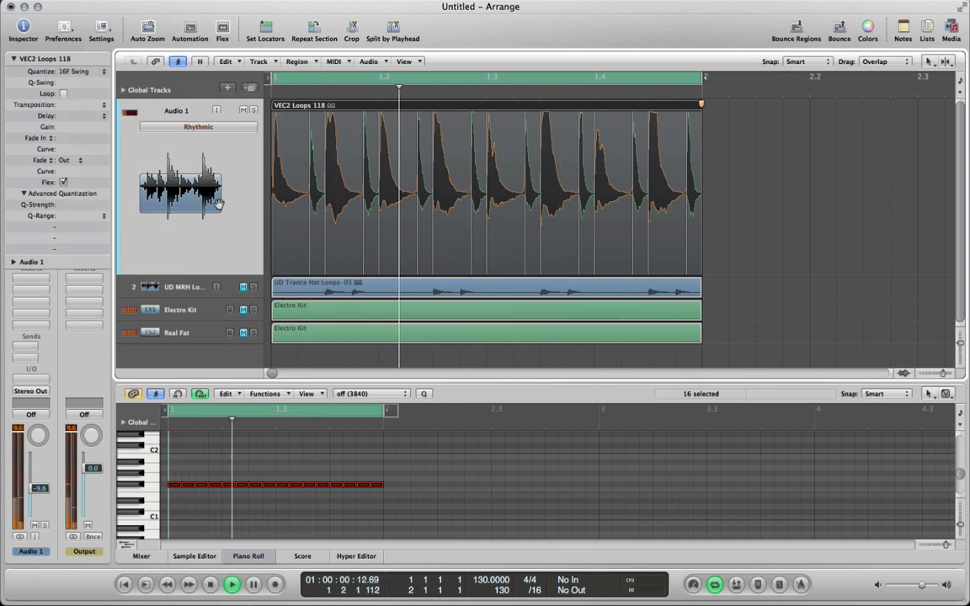
- Quantize the VEC2 Loops 118 region to 1/16-Note, listen to it and stop playback
click(104, 73)
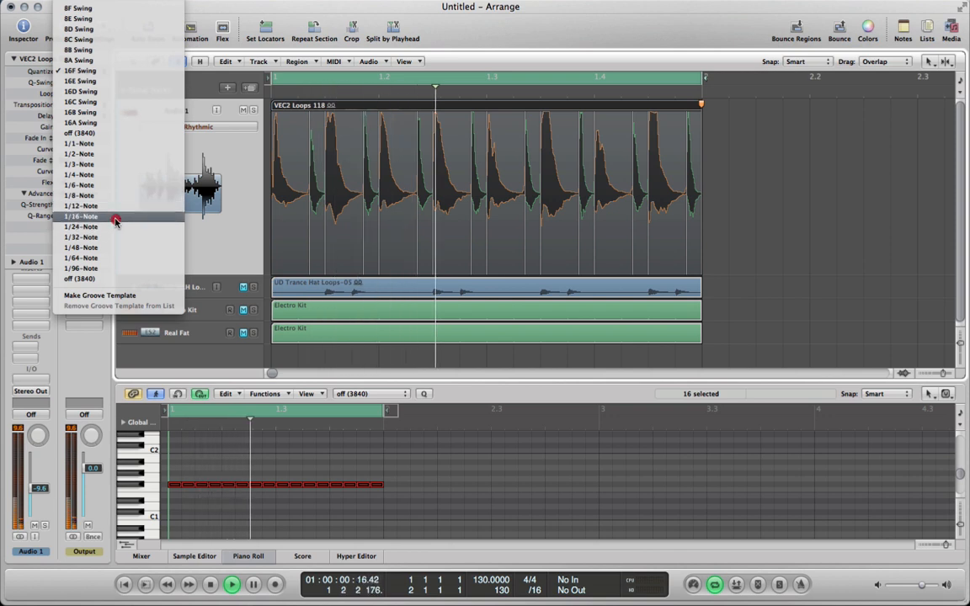
click(117, 216)
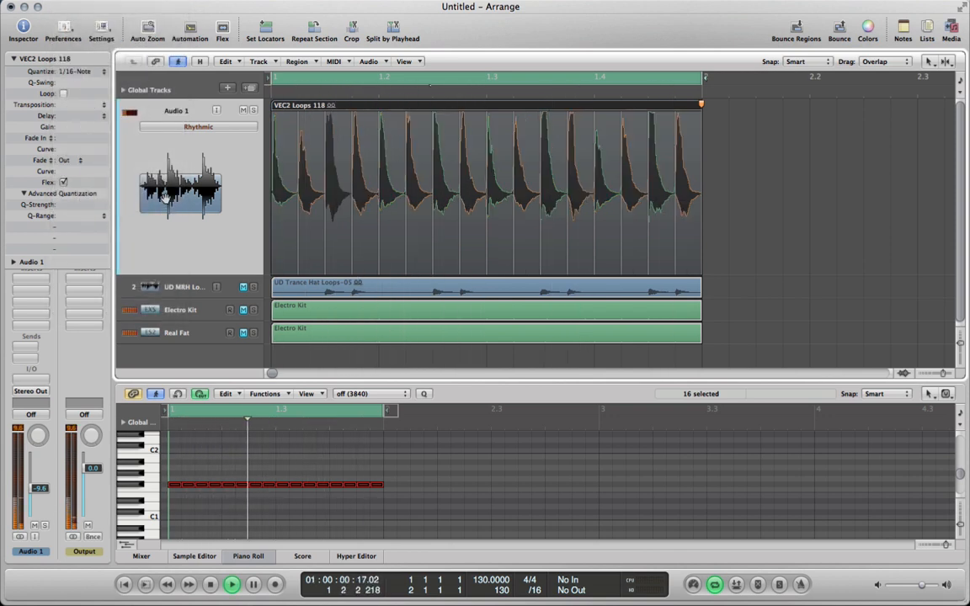
key(space)
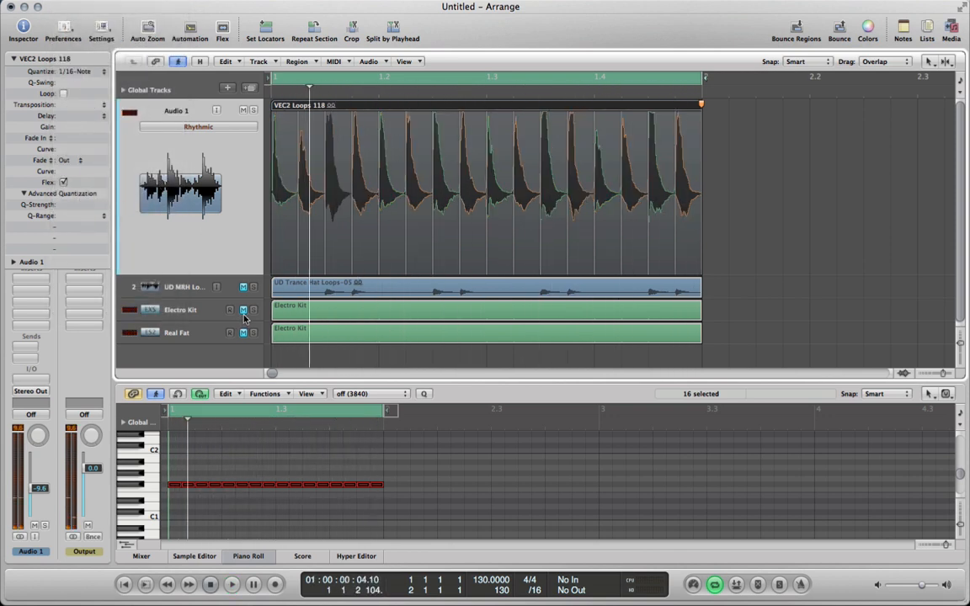
- Play the unmuted Electro Kit against the quantized loop, mute Electro Kit again and reselect Audio 1
click(190, 312)
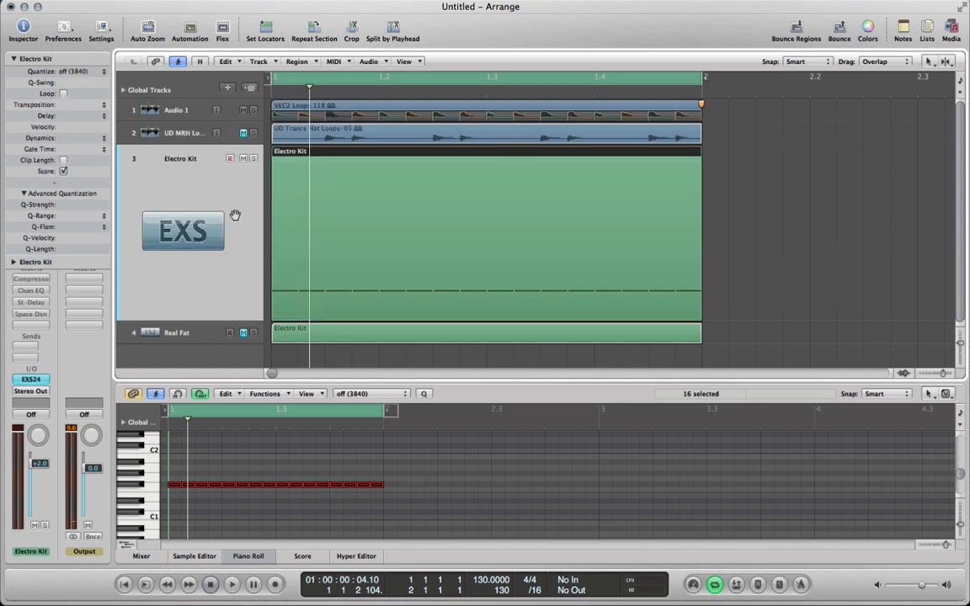
key(space)
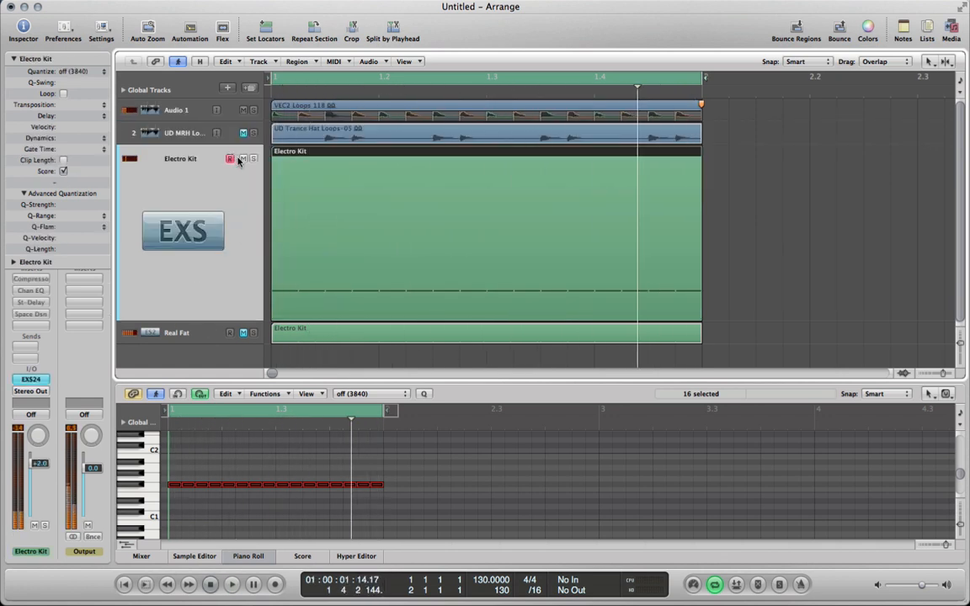
click(244, 159)
click(176, 111)
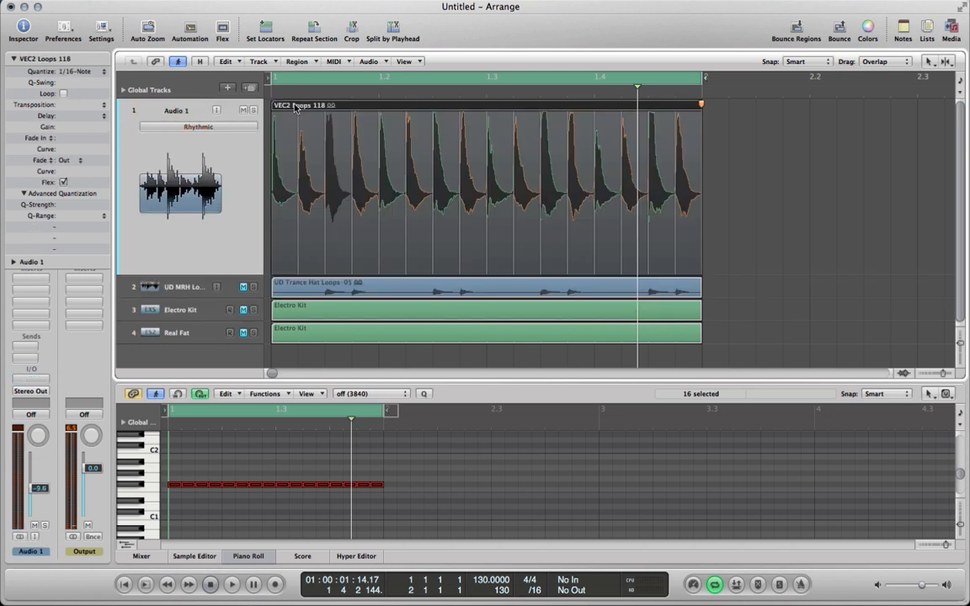
- Turn off quantization on the VEC2 Loops 118 region and make a groove template from it
click(102, 71)
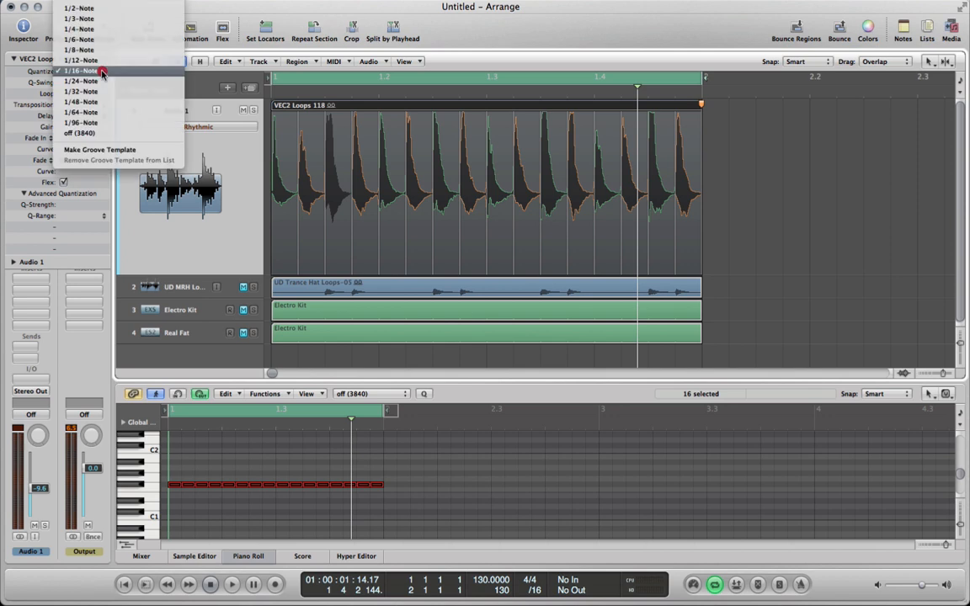
click(115, 134)
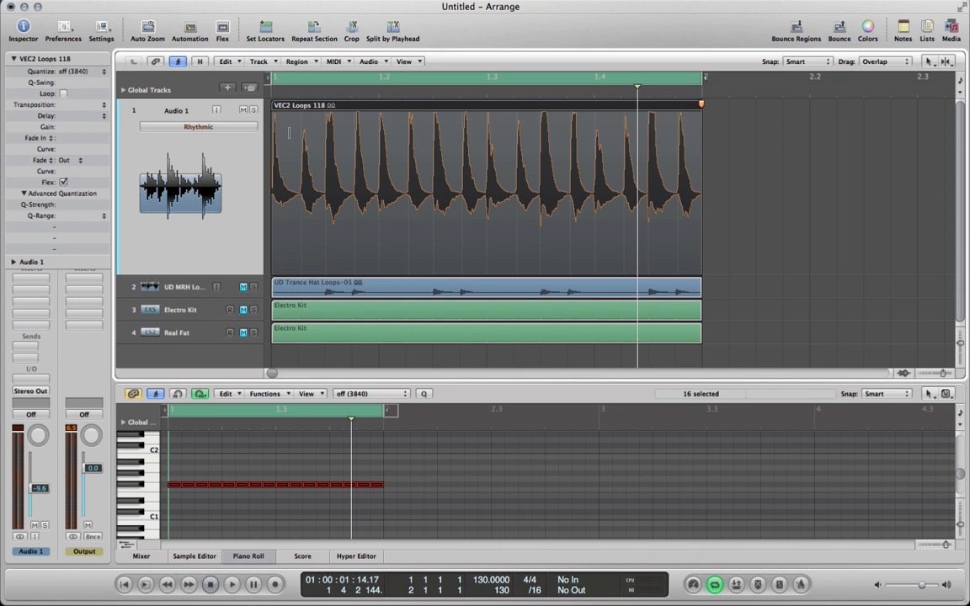
click(102, 71)
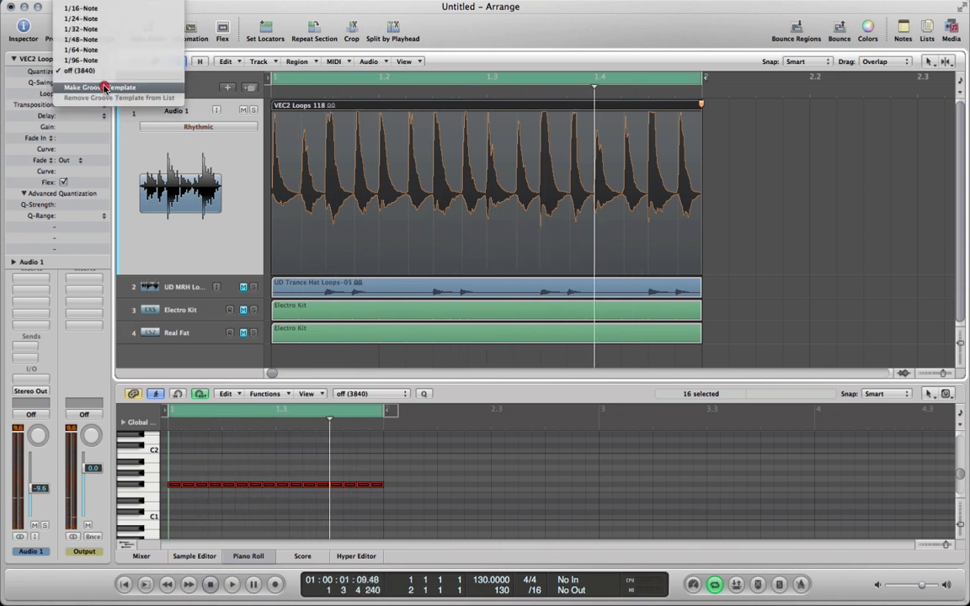
click(104, 87)
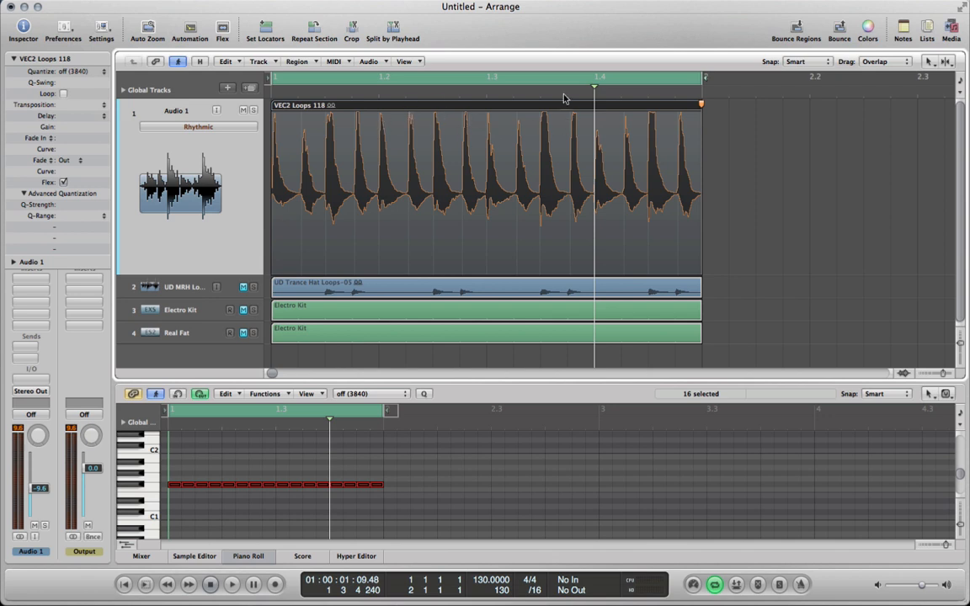
- Unmute Electro Kit, mute Audio 1 and play the Electro Kit region on its own
click(198, 311)
click(81, 71)
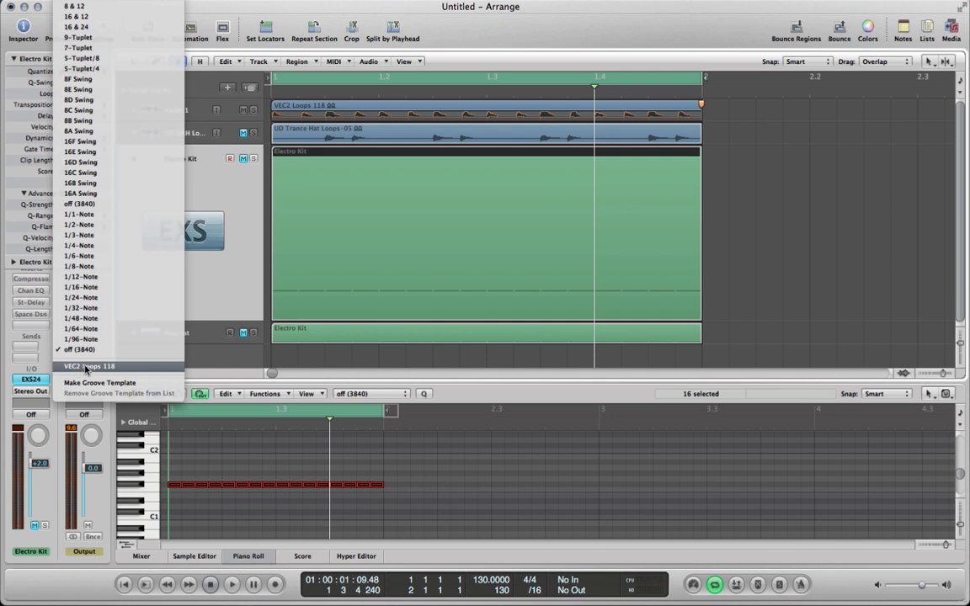
click(214, 215)
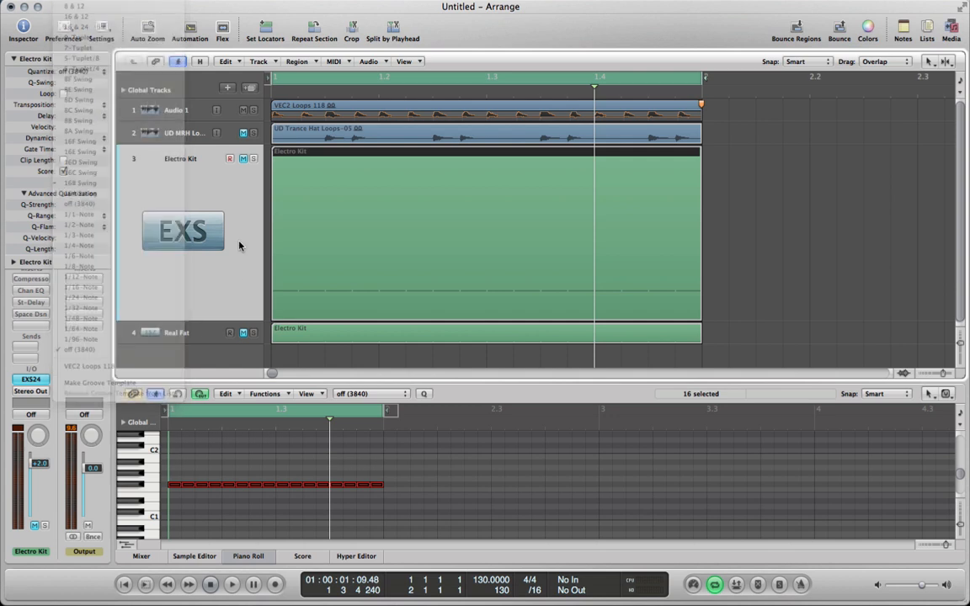
click(242, 160)
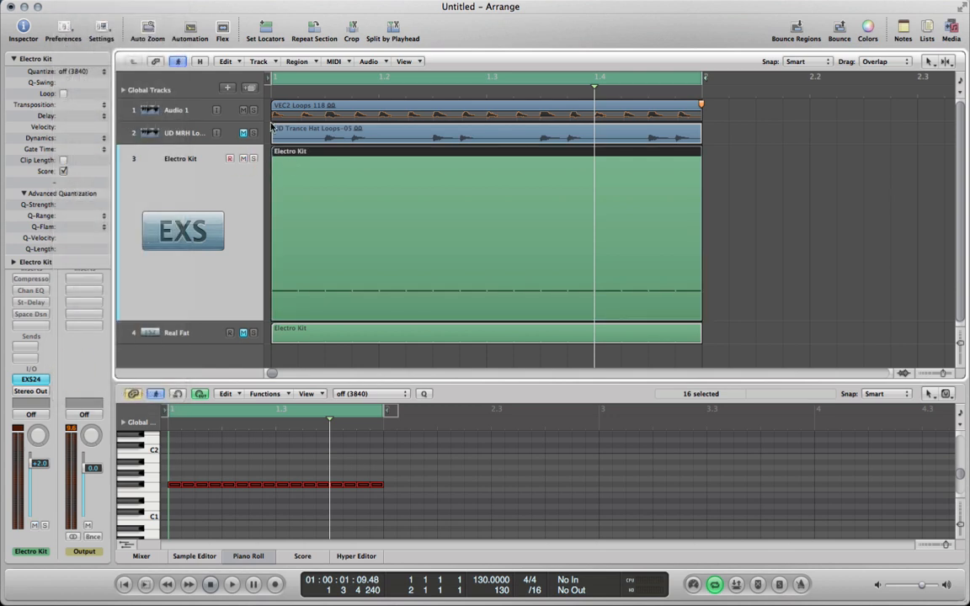
click(243, 110)
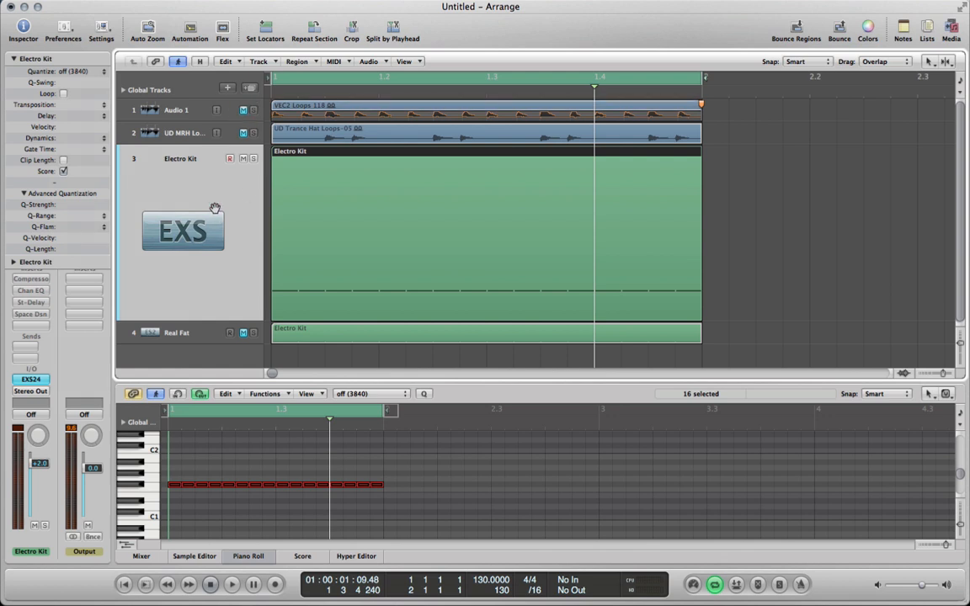
key(space)
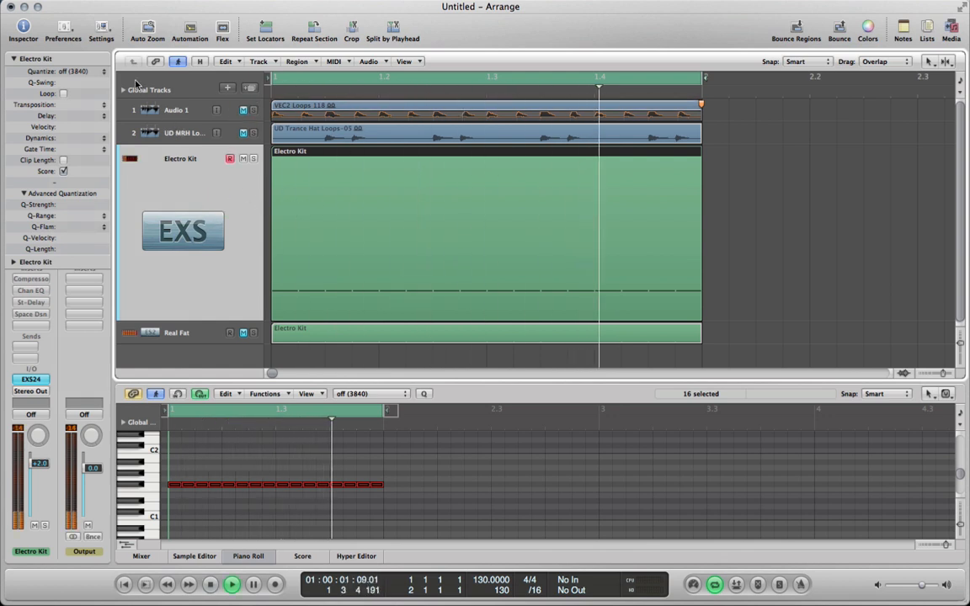
- Quantize the Electro Kit track's region to the VEC2 Loops 118 groove, then unmute Audio 1 and play both together
click(102, 72)
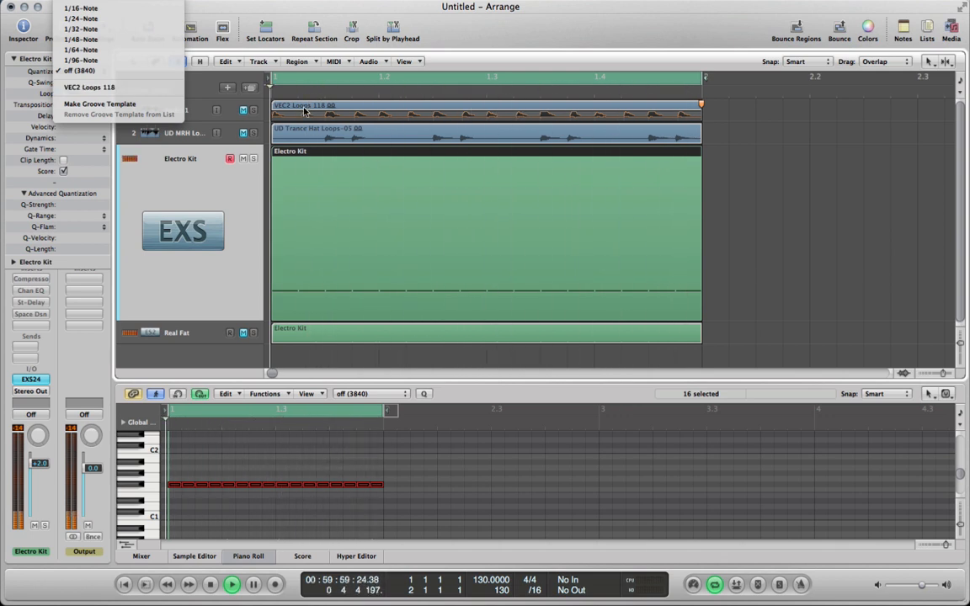
click(127, 88)
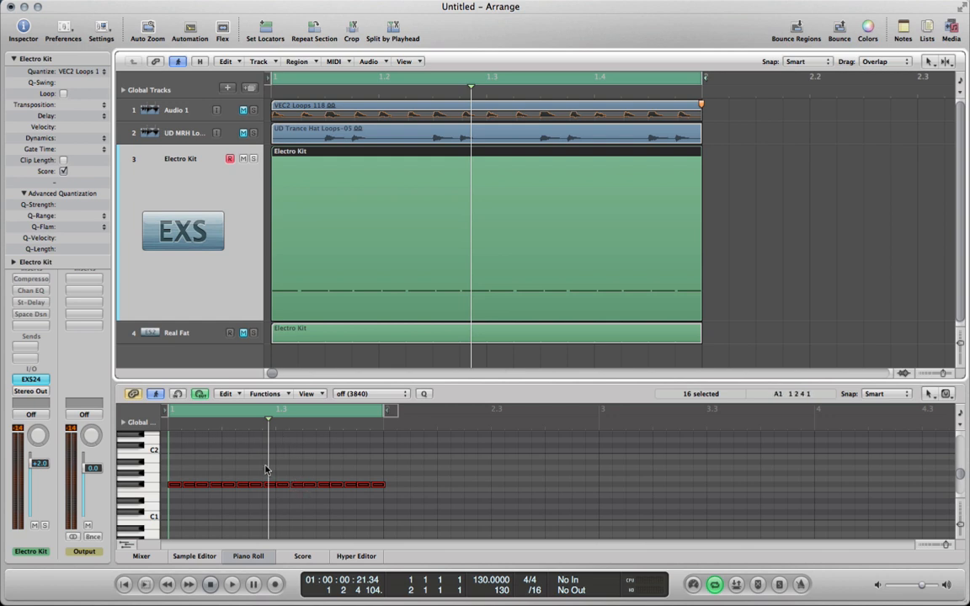
click(243, 111)
key(space)
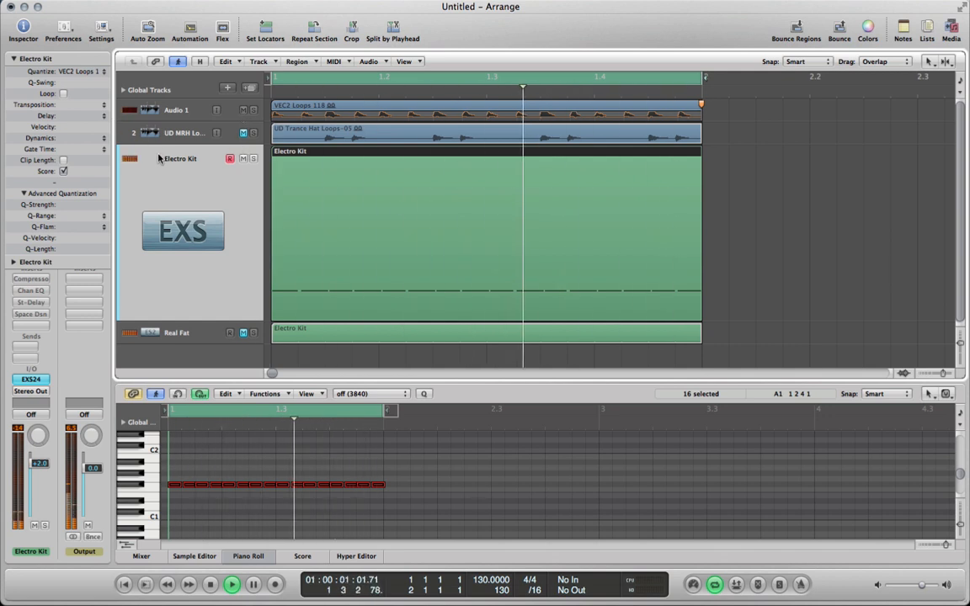
- Compare the Electro Kit track's region with quantization off against the VEC2 Loops 118 groove during playback
click(101, 71)
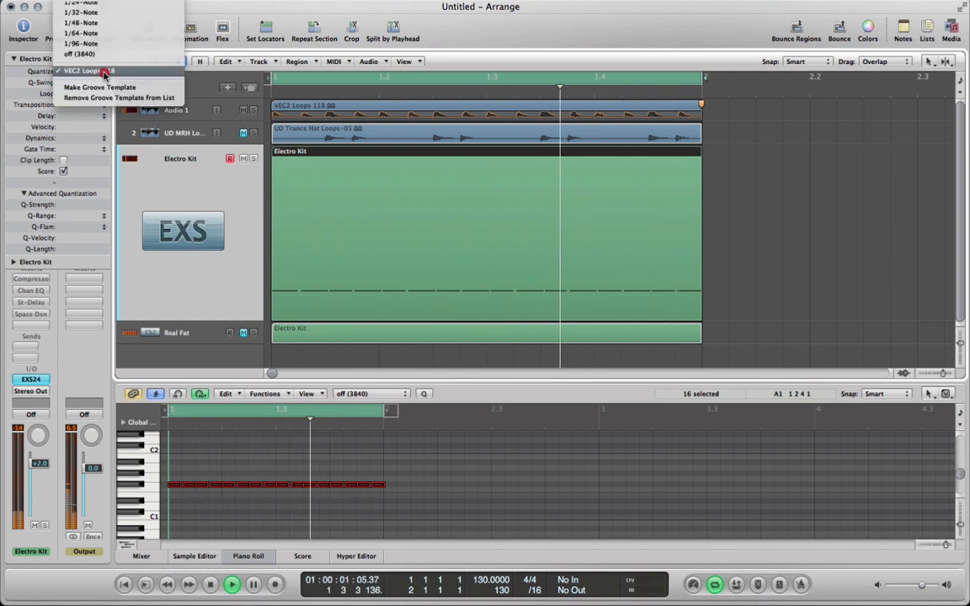
click(101, 55)
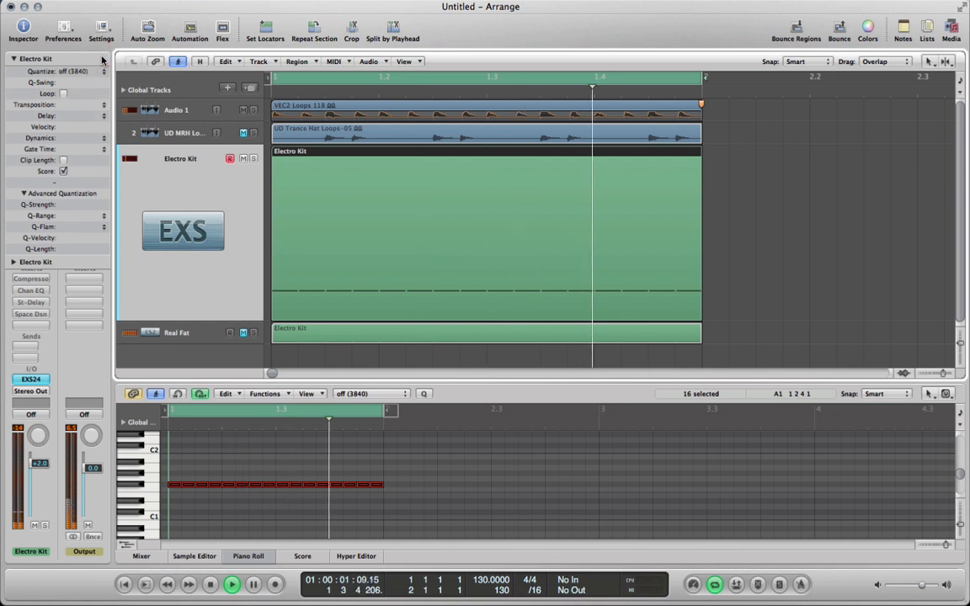
click(97, 72)
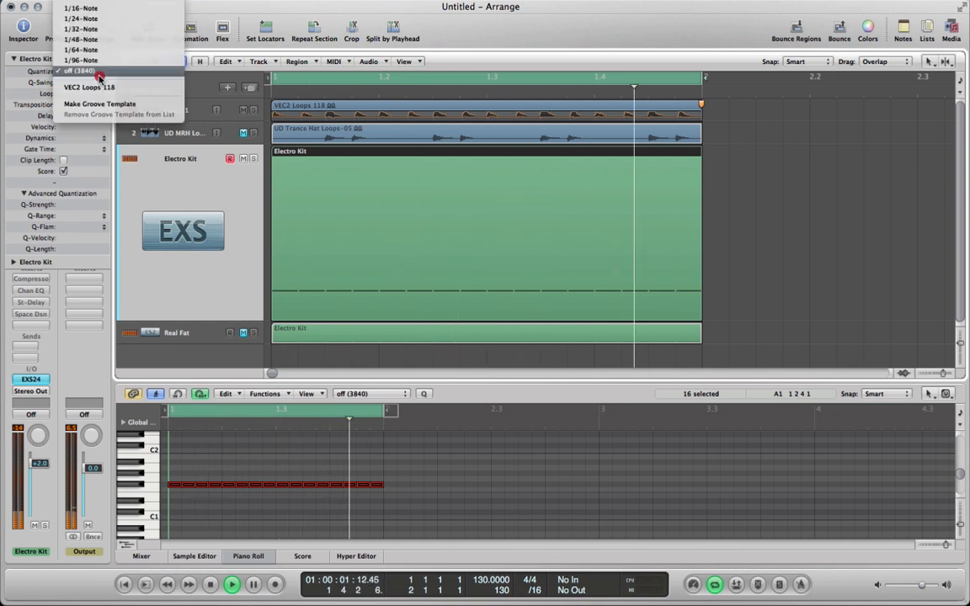
click(99, 88)
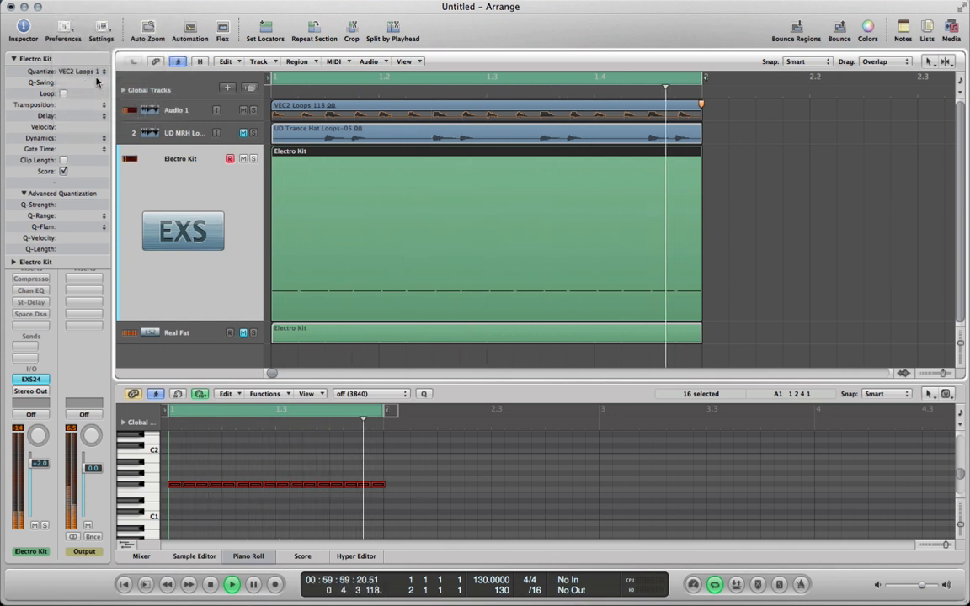
- Unmute the UD MRH Loops track, play it with the others and set its Flex mode to Rhythmic
click(192, 135)
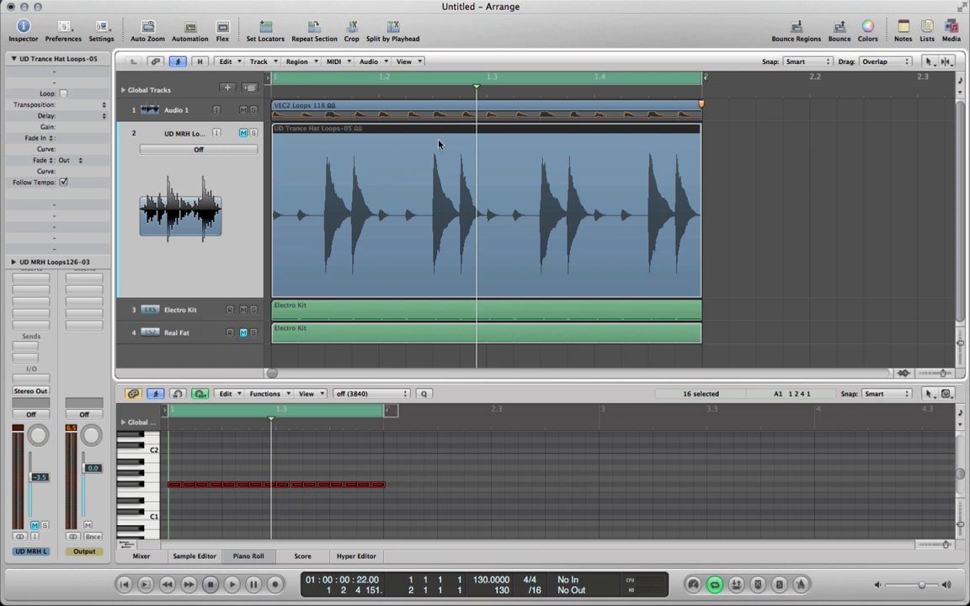
click(243, 134)
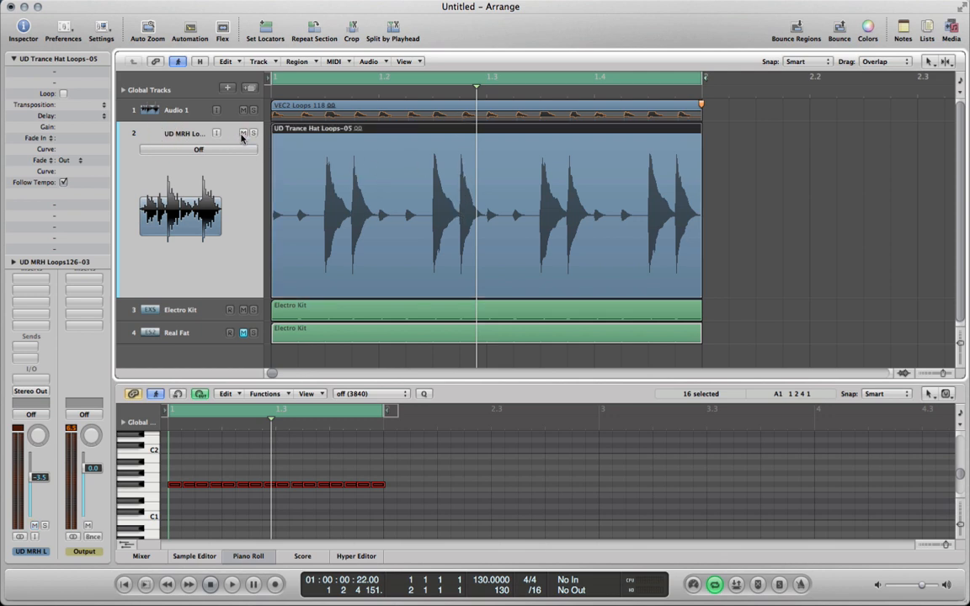
key(space)
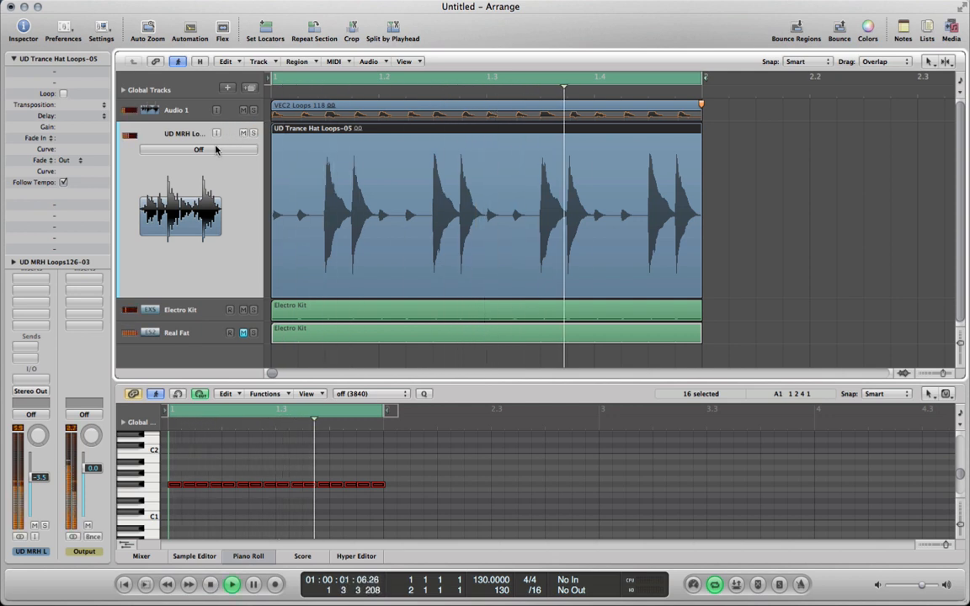
click(200, 150)
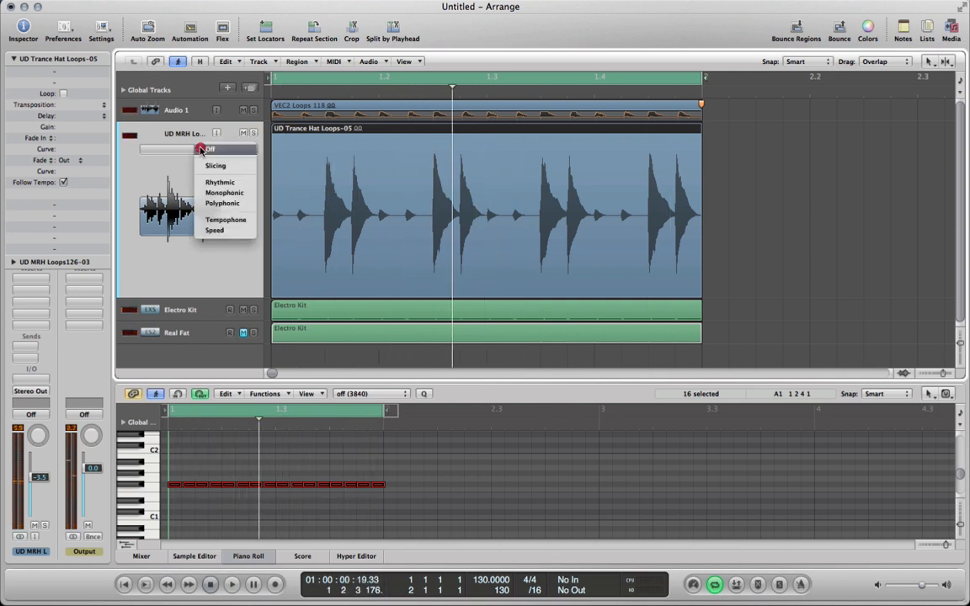
click(217, 183)
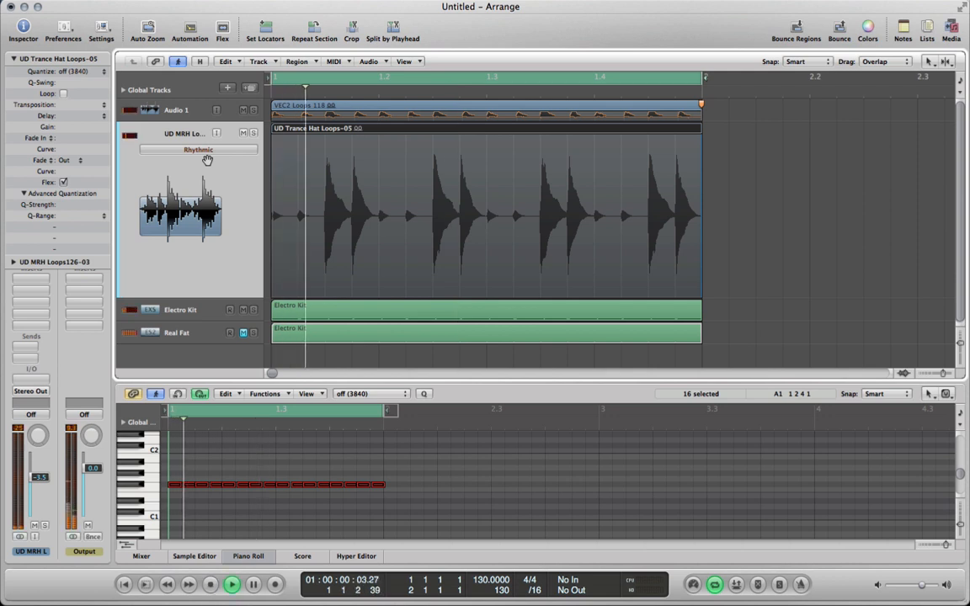
- Quantize the UD Trance Hat Loops-05 region to the VEC2 Loops 118 groove and listen to it
click(96, 73)
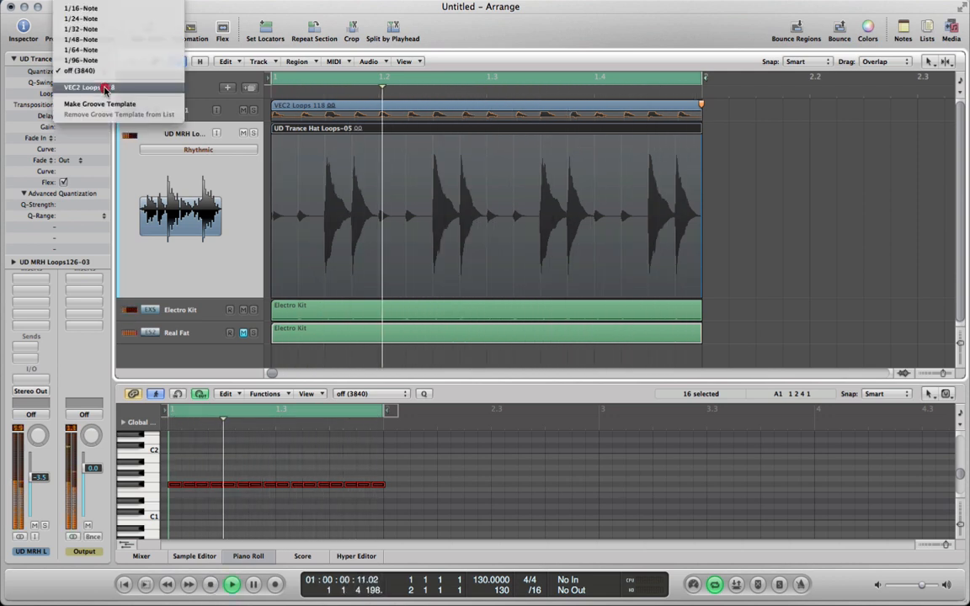
click(105, 88)
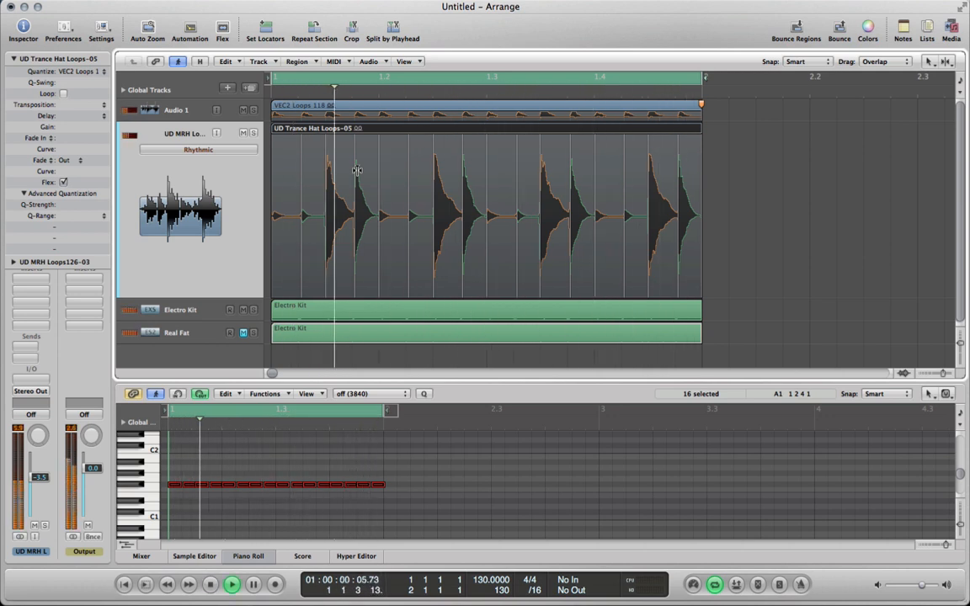
key(space)
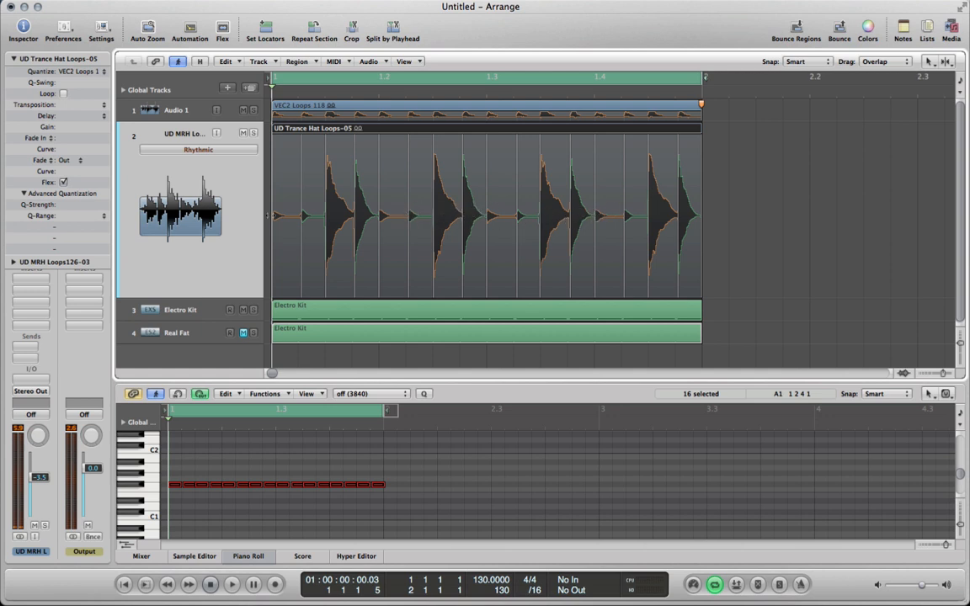
key(space)
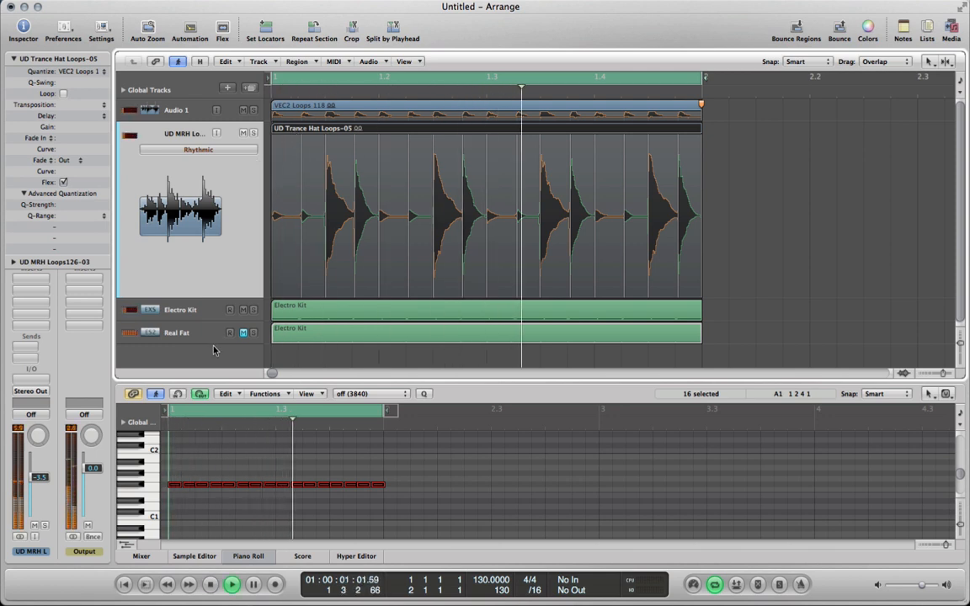
- Unmute the Real Fat track and quantize its region to the VEC2 Loops 118 groove
click(244, 334)
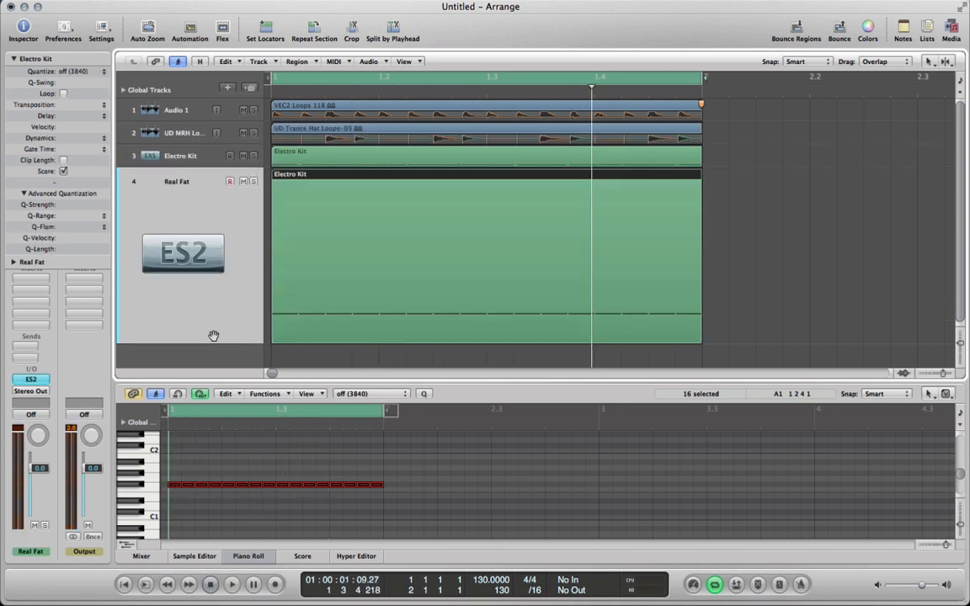
click(84, 71)
click(106, 89)
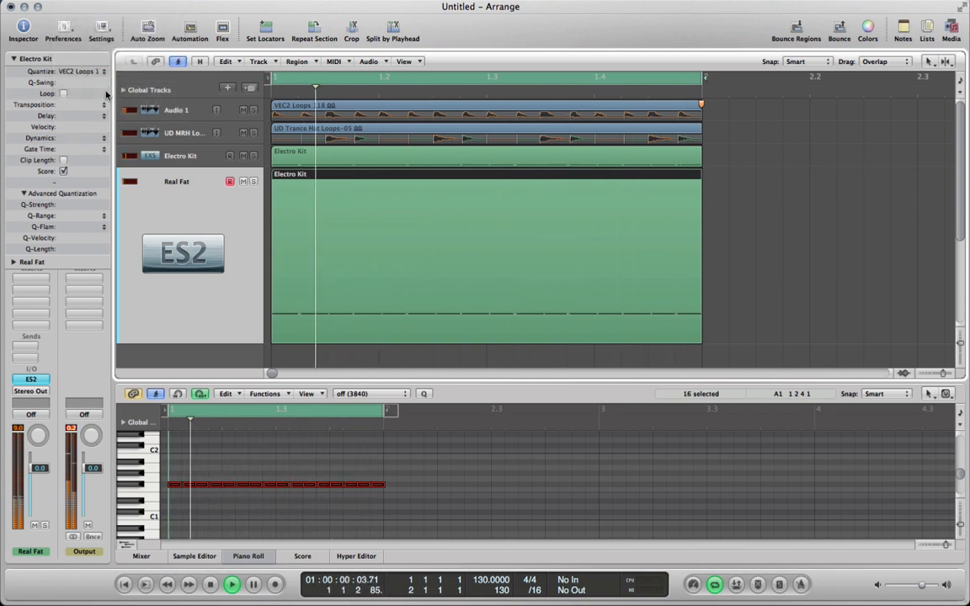
- Adjust the second Cutoff 2 modulation amount in Real Fat's ES2 synth to about 0.54 and close its window
click(31, 379)
click(312, 130)
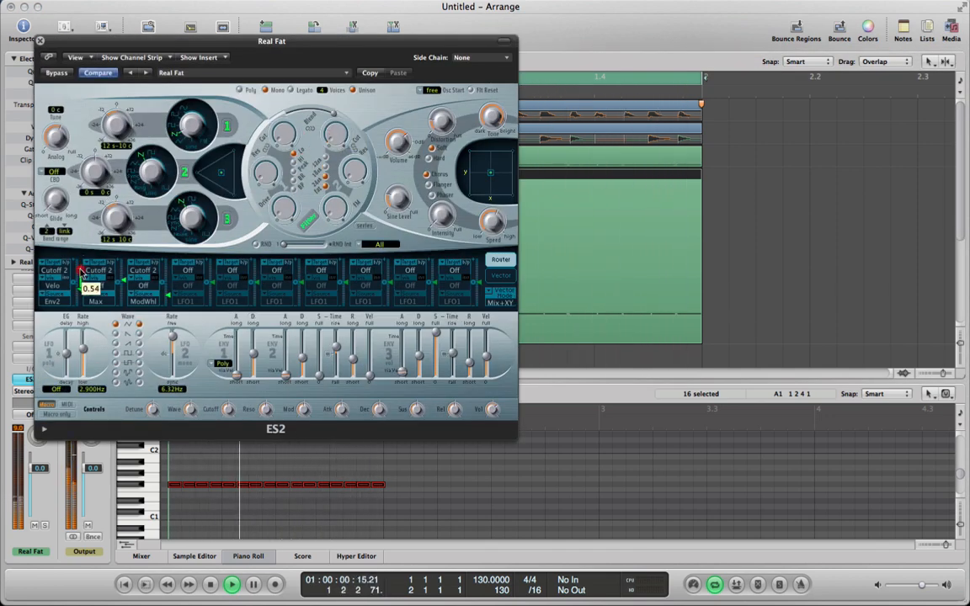
click(39, 41)
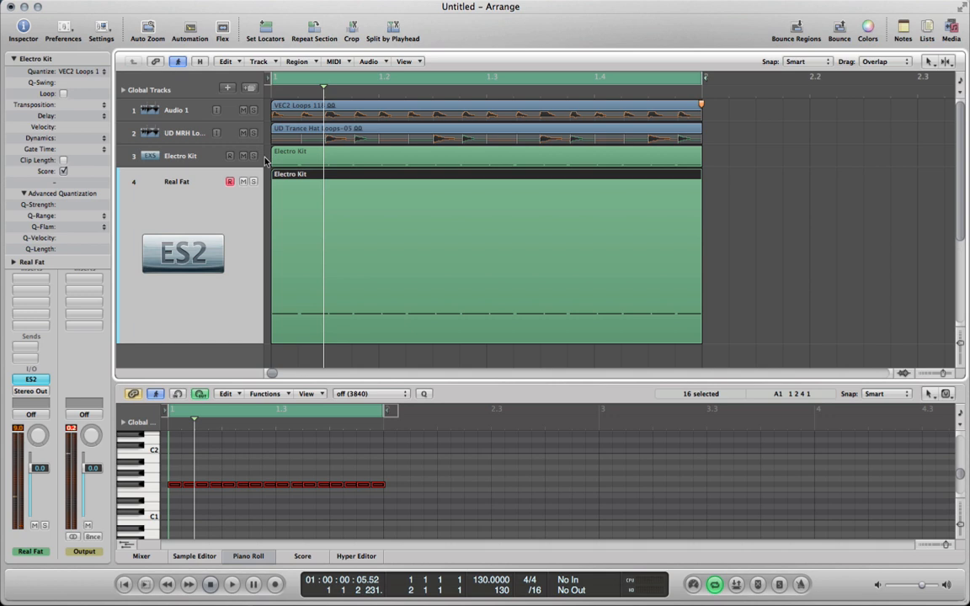
- Turn off quantization on the UD Trance Hat Loops-05, Electro Kit and Real Fat track regions and play them
click(193, 132)
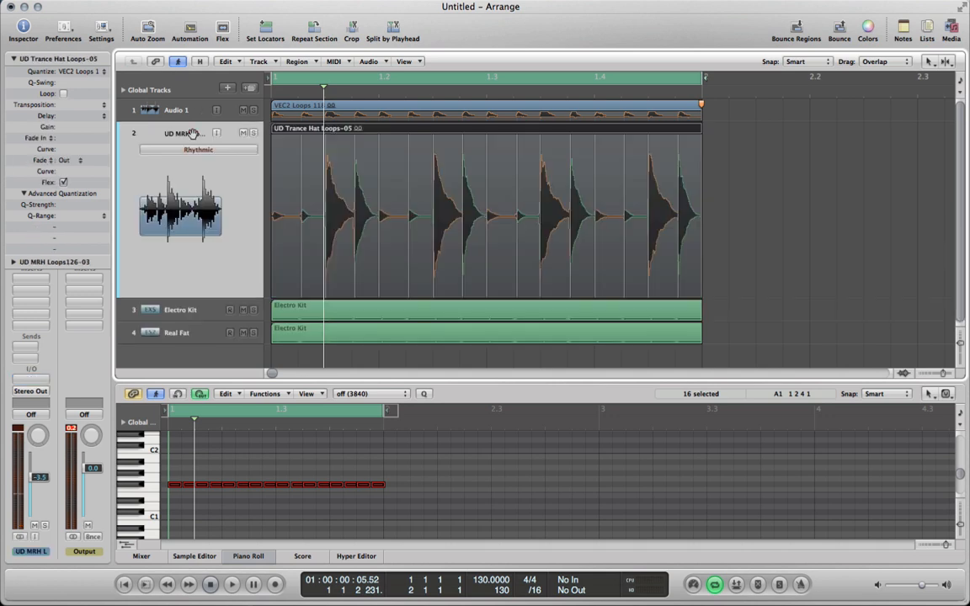
click(101, 75)
click(98, 50)
click(185, 309)
click(79, 71)
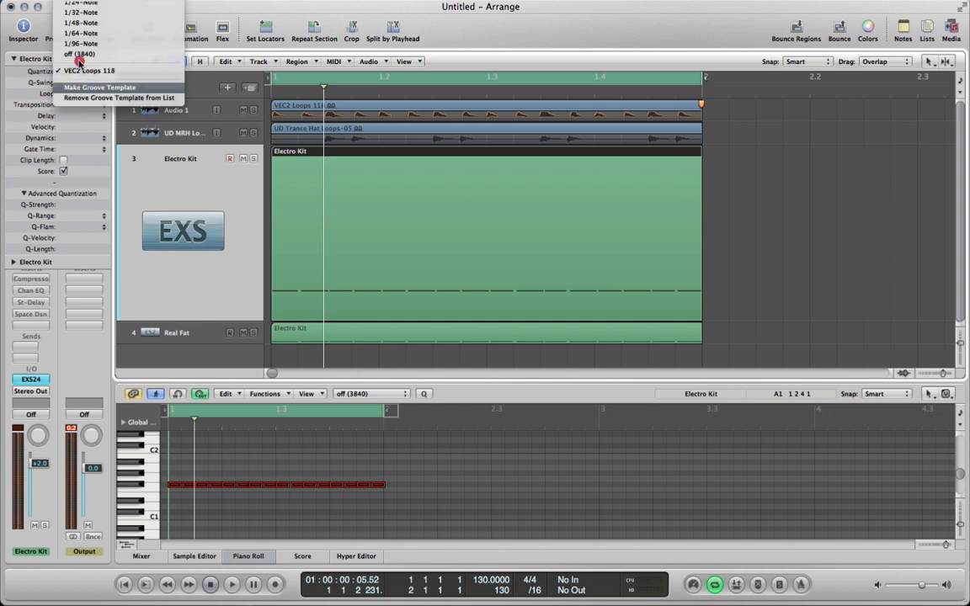
click(79, 55)
click(183, 334)
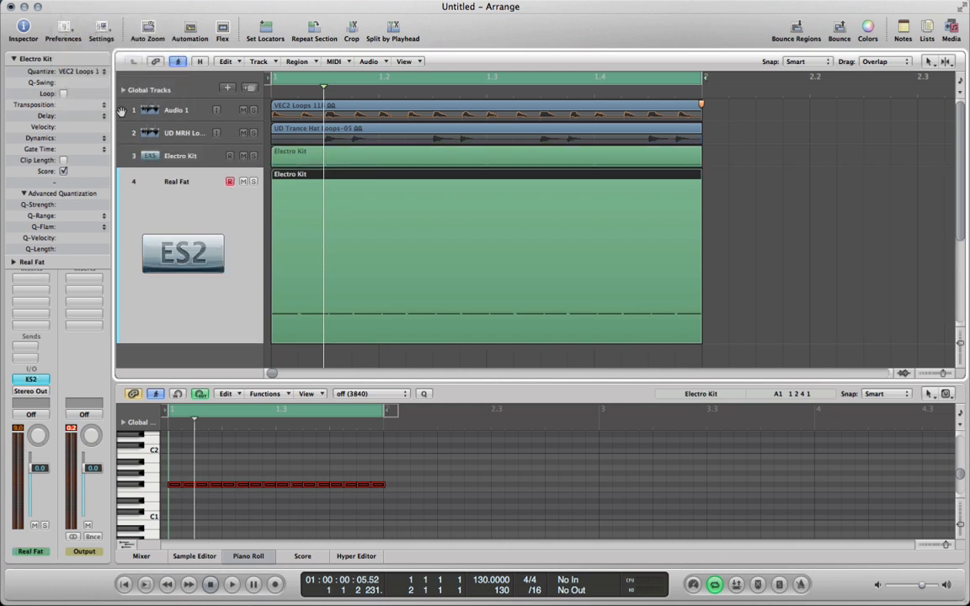
click(97, 73)
click(68, 58)
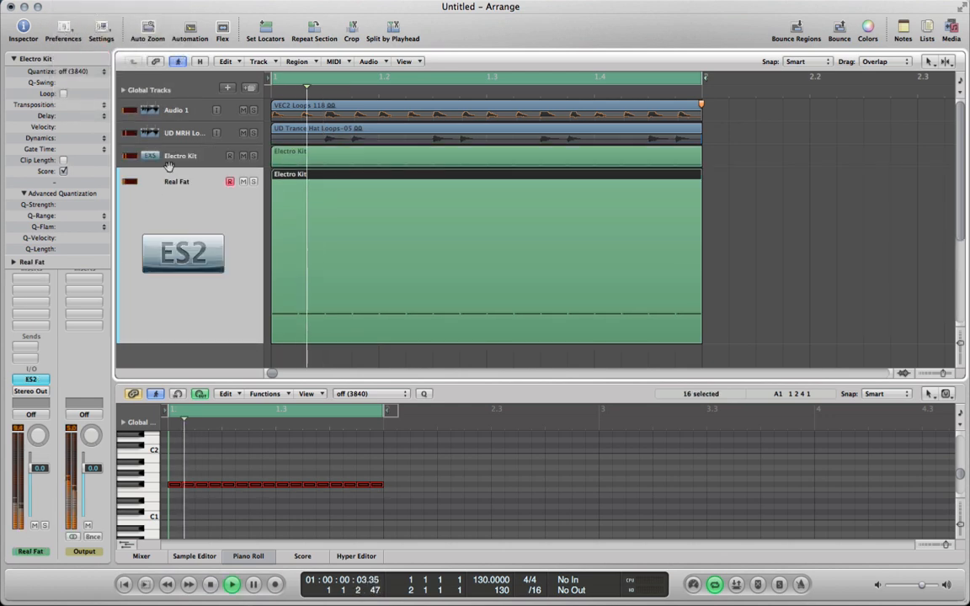
key(space)
- Reapply the VEC2 Loops 118 groove to the Real Fat, Electro Kit and UD MRH Loops track regions during playback
click(93, 71)
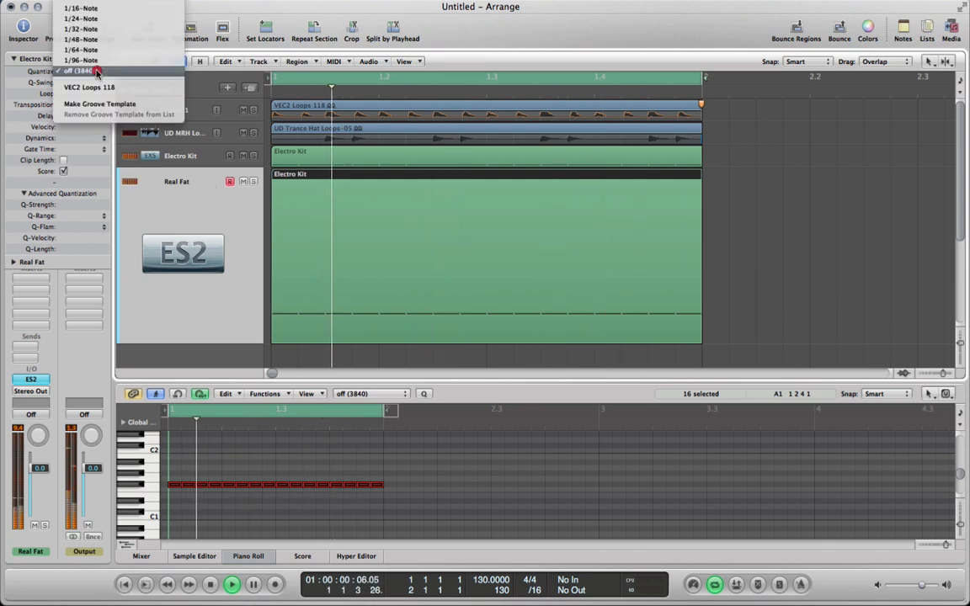
click(103, 89)
click(173, 156)
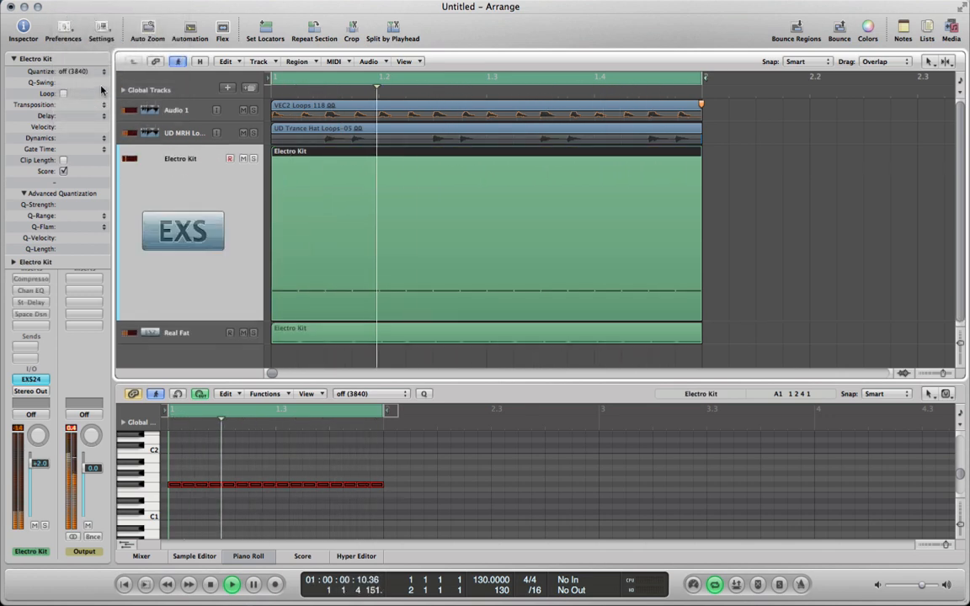
click(99, 74)
click(99, 87)
click(132, 131)
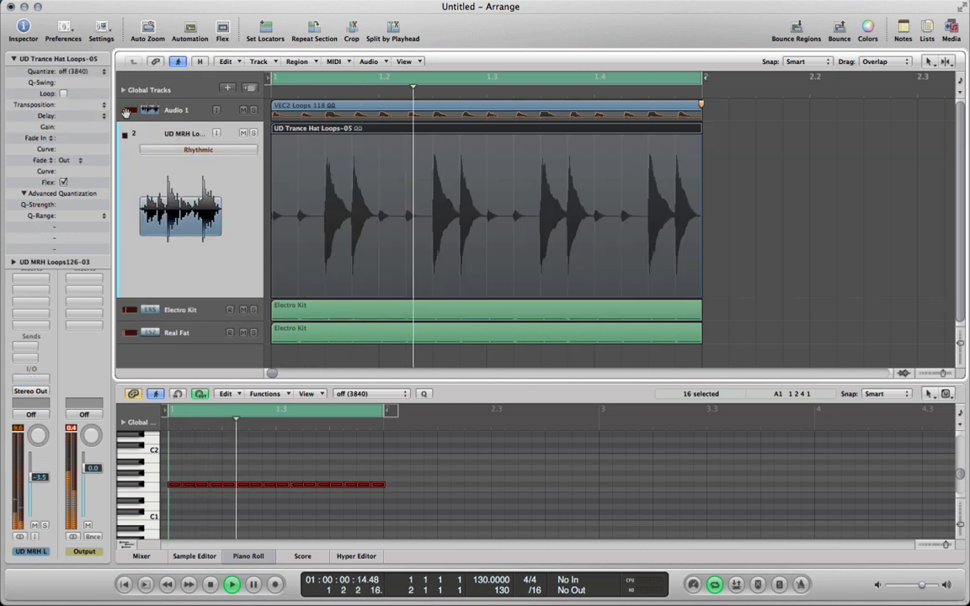
click(97, 74)
click(95, 83)
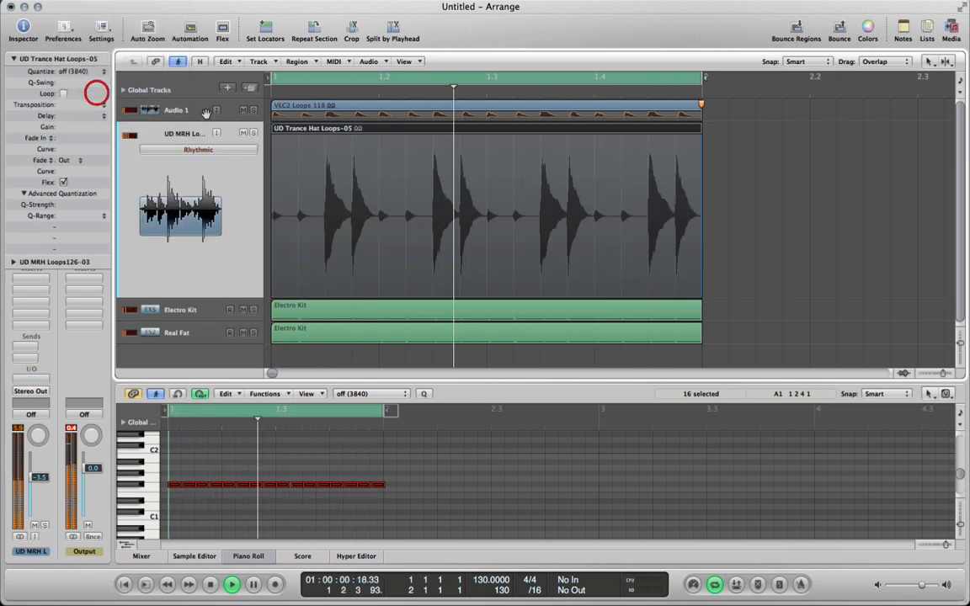